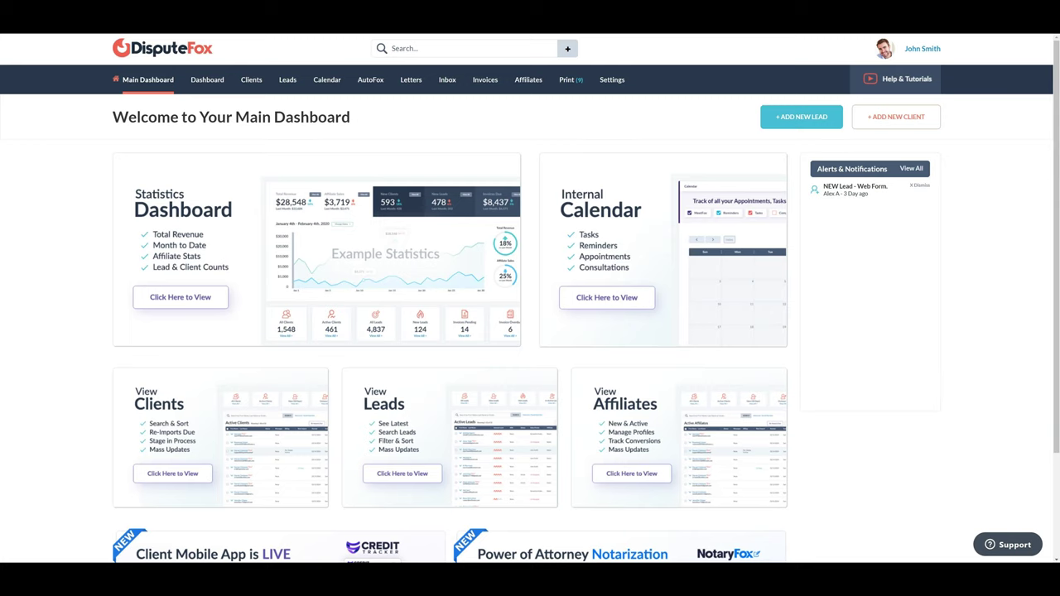
Look over the main dashboard and inspect the blank Add New Lead form from the Clients page, then close the form
scroll(1021, 435, down, 3)
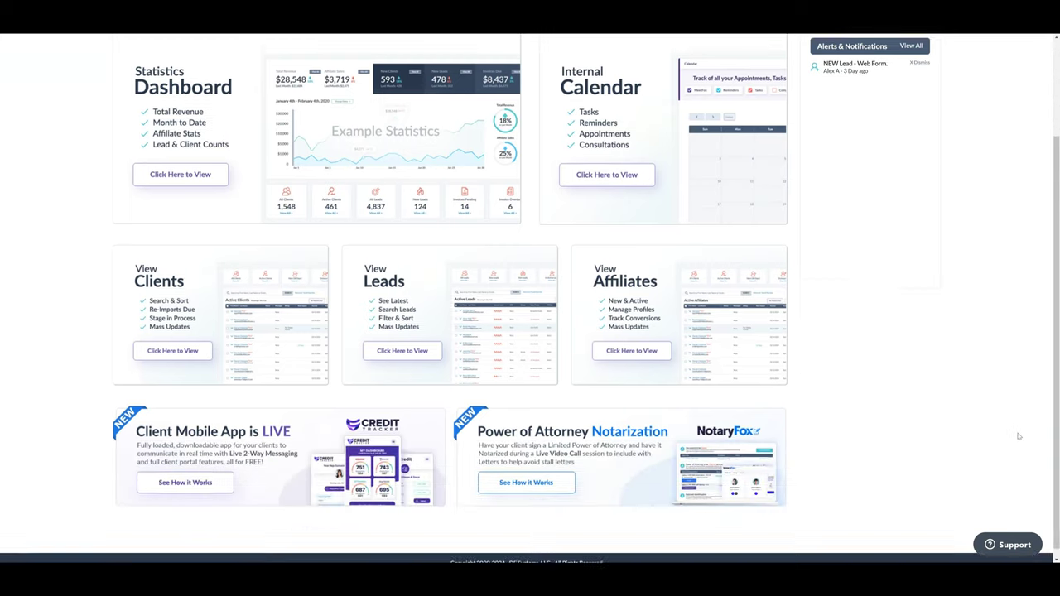
scroll(1020, 437, up, 3)
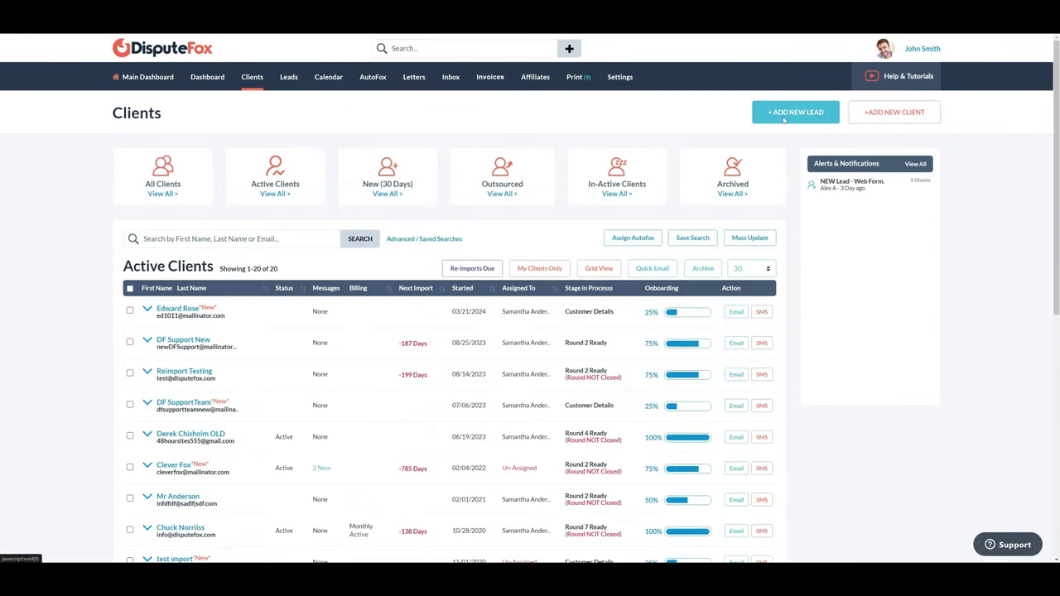
click(784, 116)
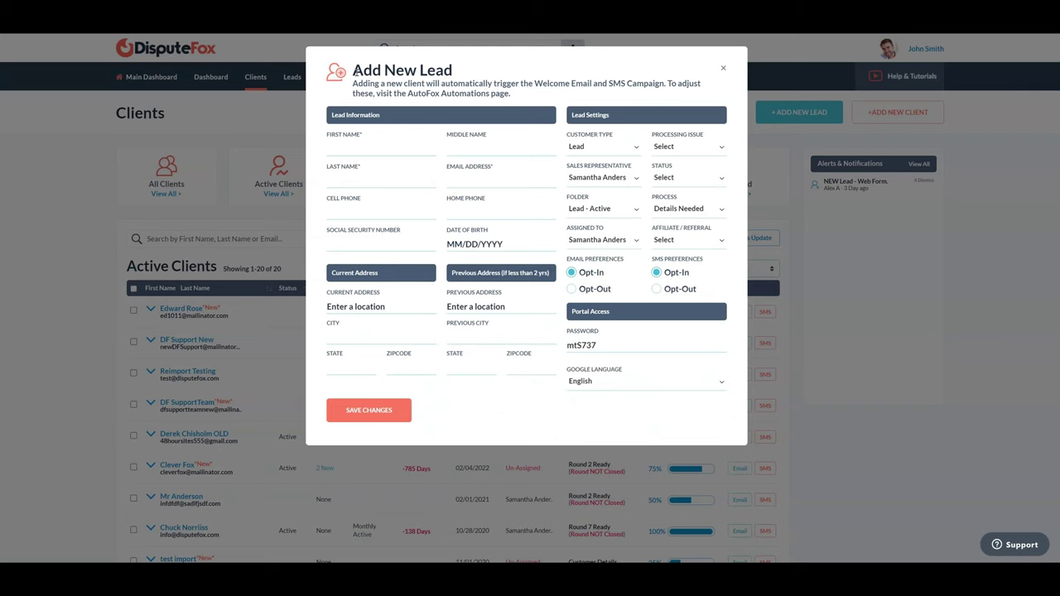
drag(355, 71, 465, 76)
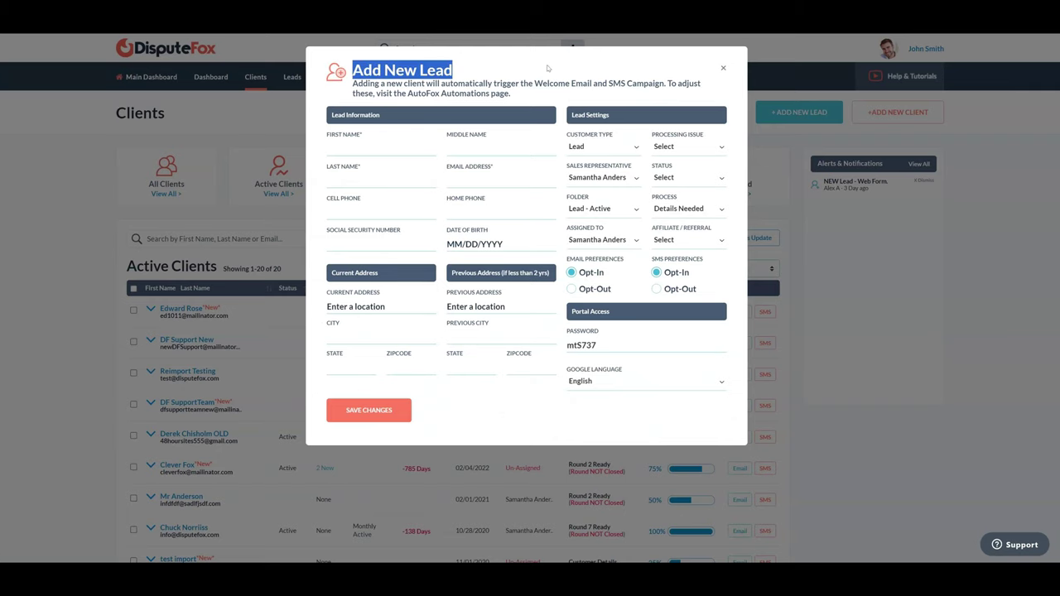
click(723, 68)
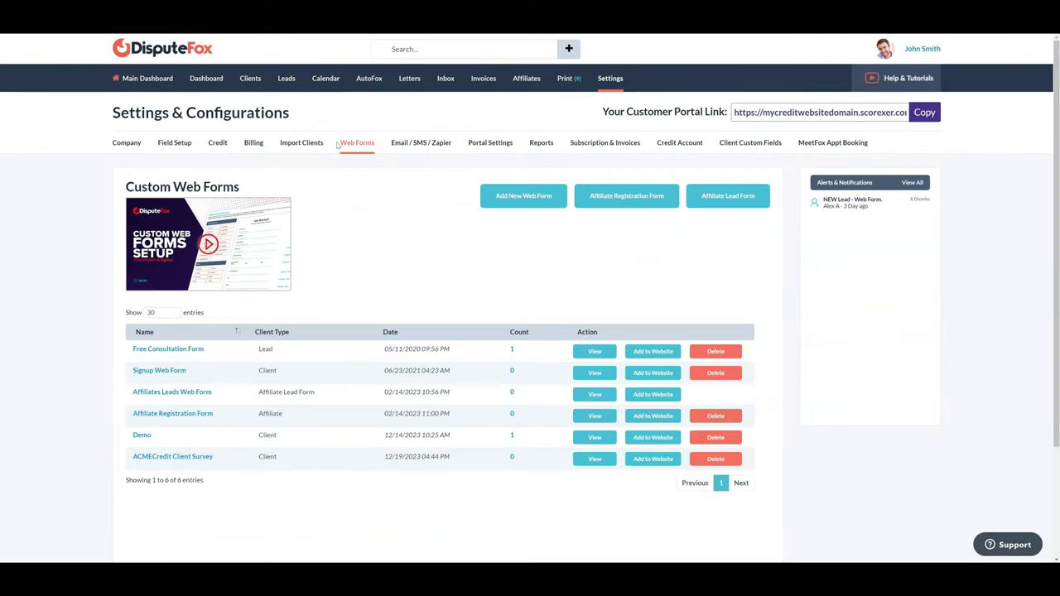
Review the Free Consultation Form's website installation options in the web form settings and preview the Custom Web Forms Setup video
click(362, 145)
drag(130, 352, 214, 362)
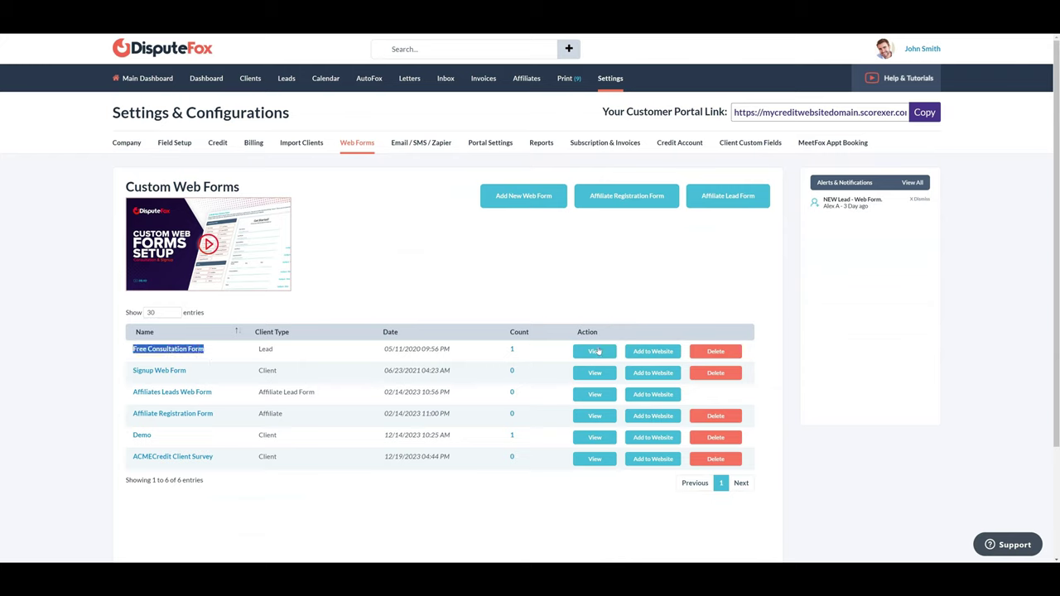
click(653, 353)
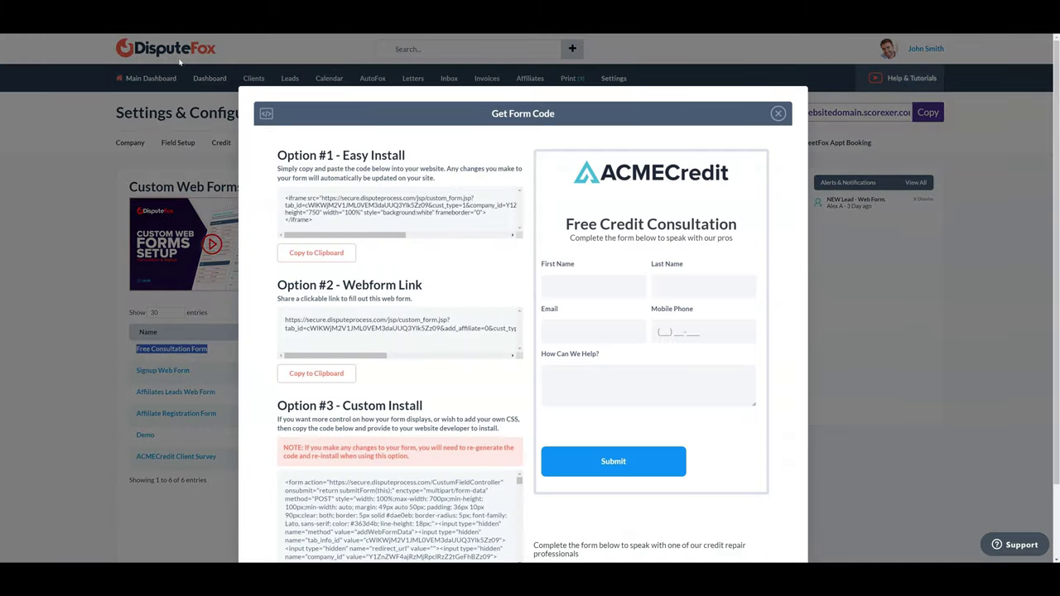
drag(281, 156, 404, 155)
drag(278, 285, 465, 288)
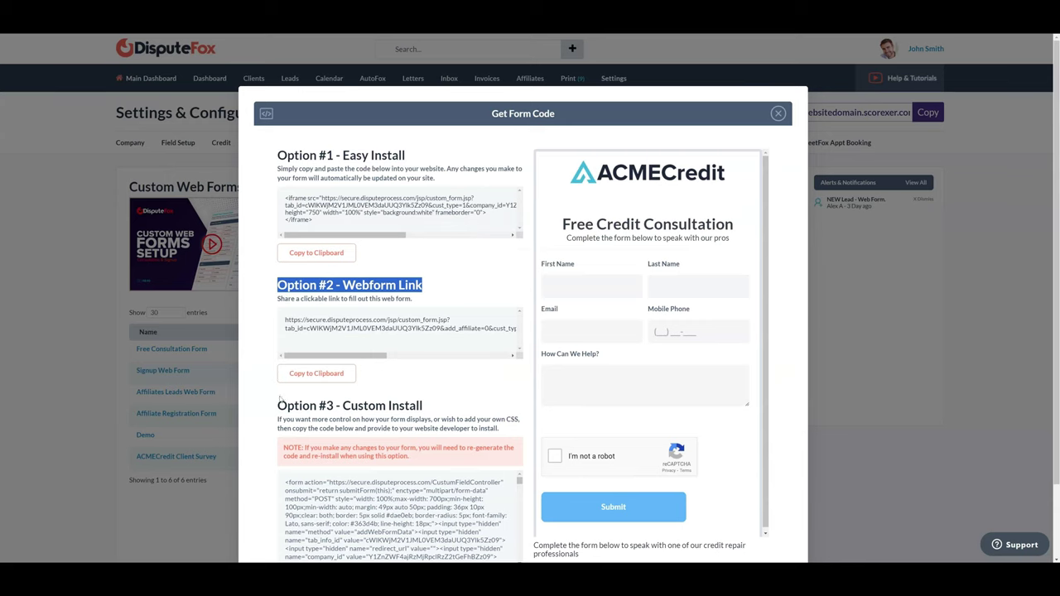
drag(279, 403, 467, 406)
scroll(445, 393, down, 2)
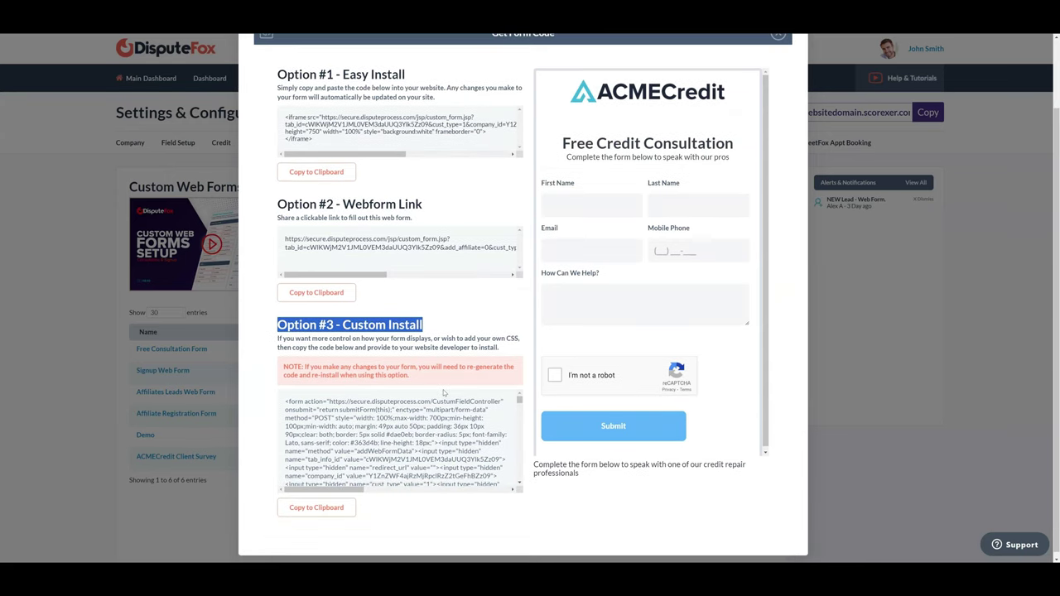
scroll(444, 392, up, 2)
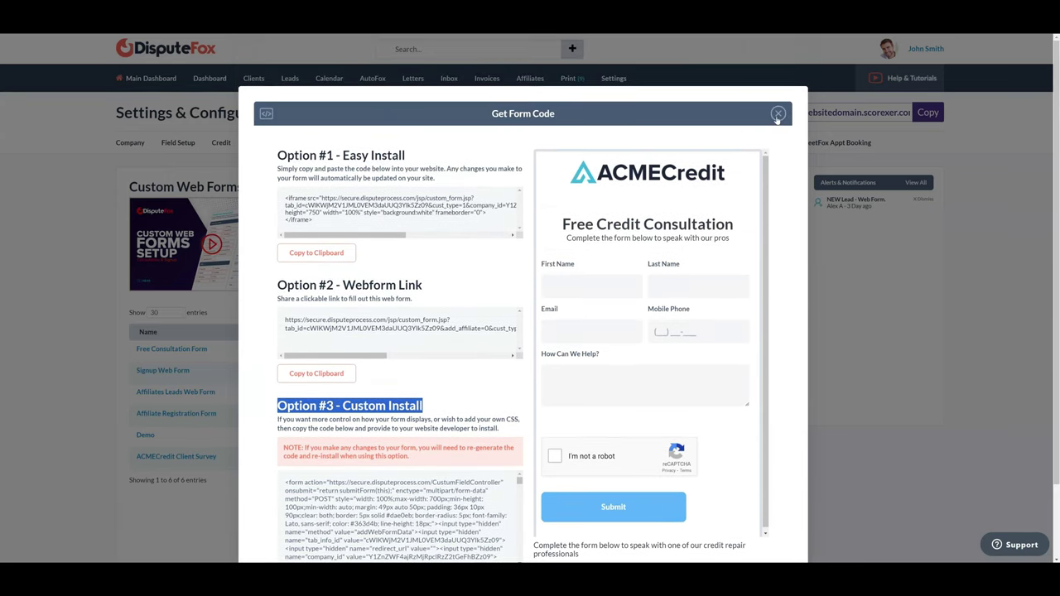
click(778, 114)
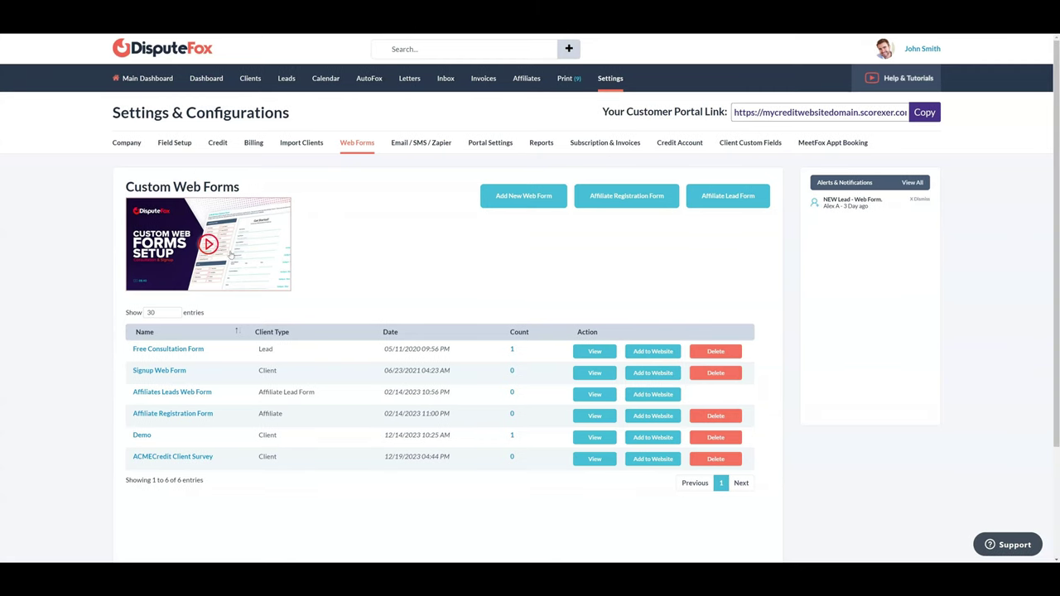
click(209, 243)
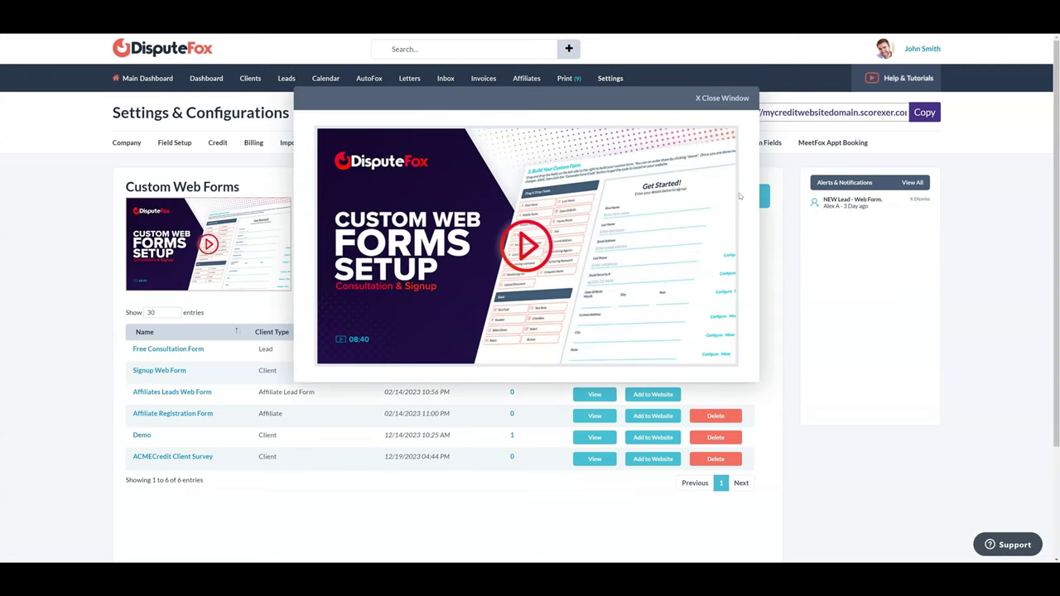
click(718, 99)
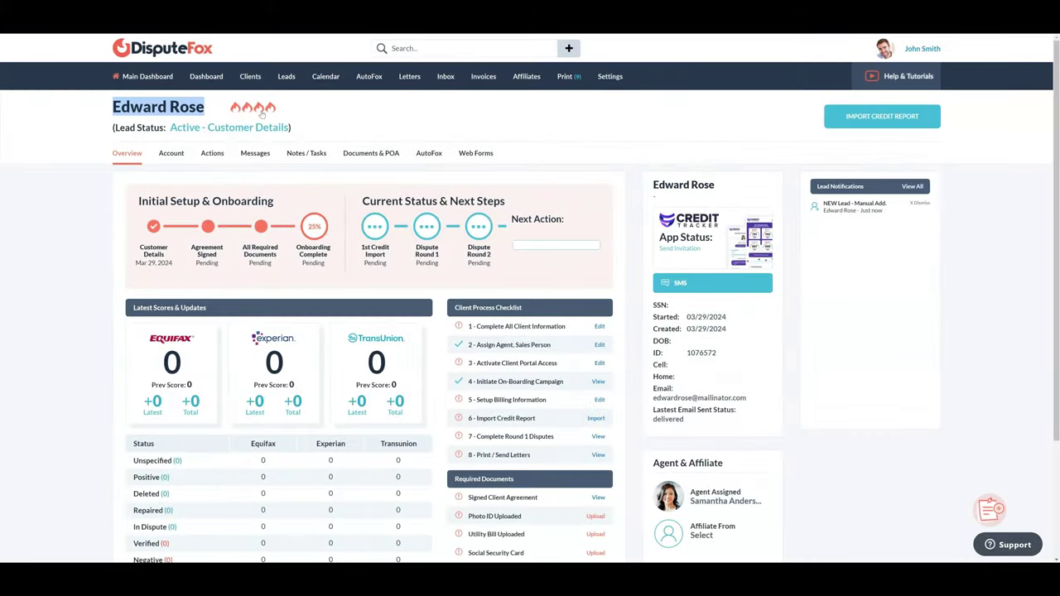
Look over the new lead's profile overview
scroll(368, 275, down, 2)
scroll(368, 275, up, 3)
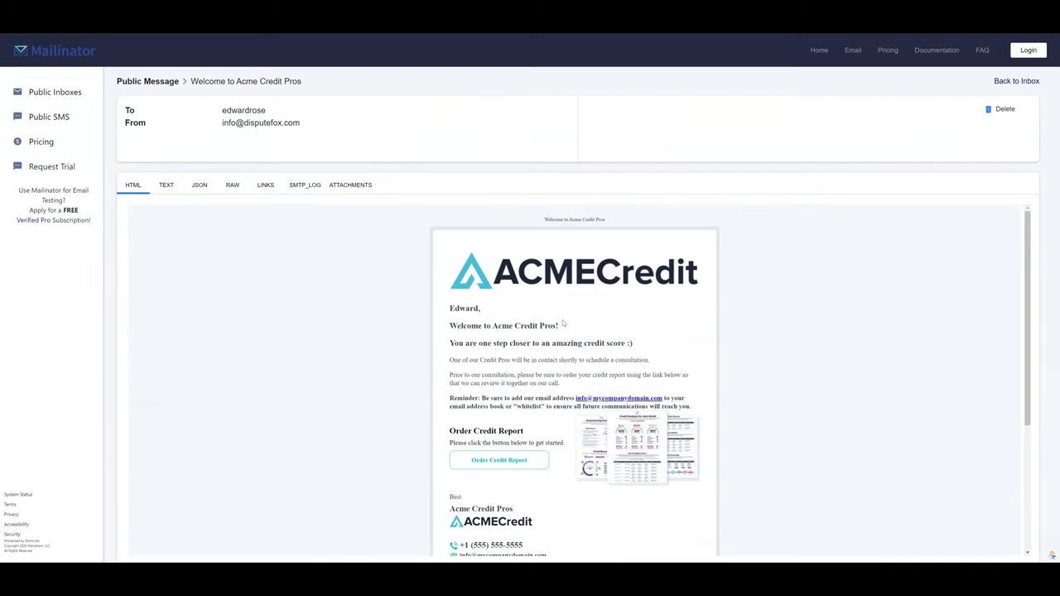
Read the lead's welcome email in Mailinator and locate the Order Credit Report URL in DisputeFox's customer portal settings
scroll(538, 311, down, 5)
scroll(525, 301, up, 3)
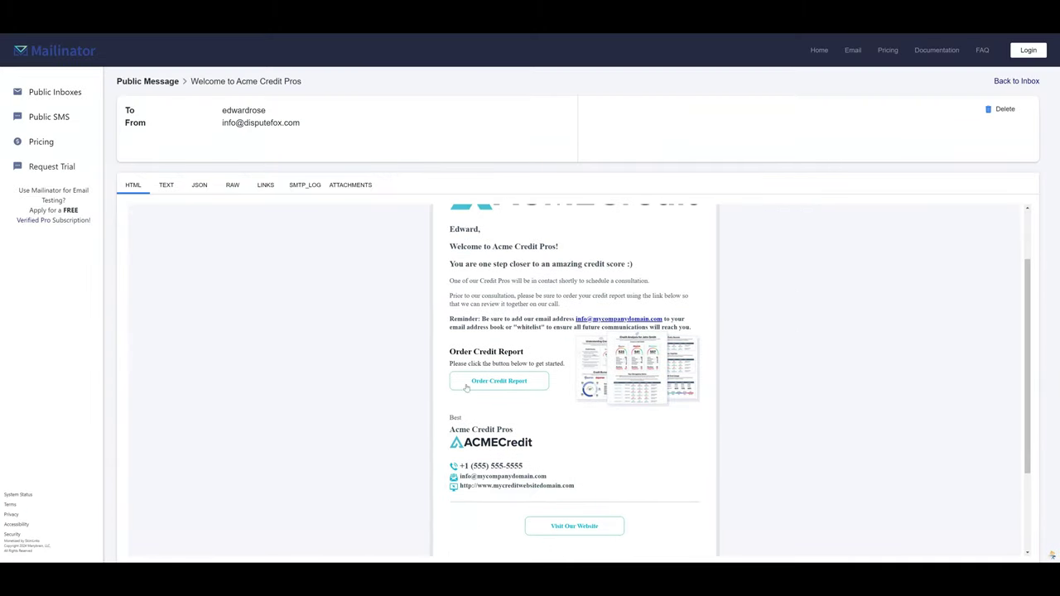
drag(451, 351, 524, 353)
click(411, 278)
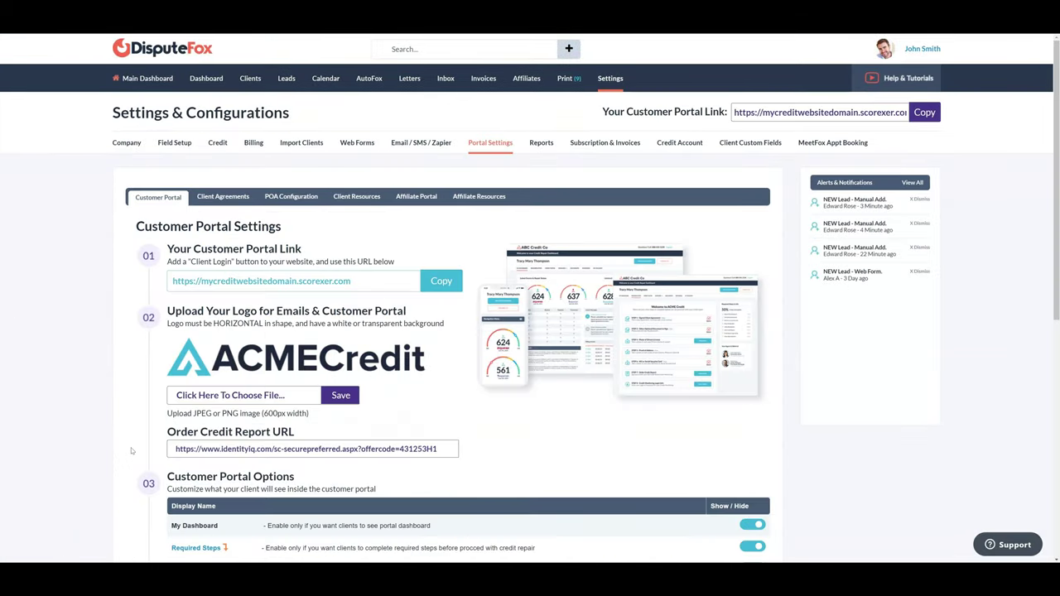
drag(165, 432, 328, 431)
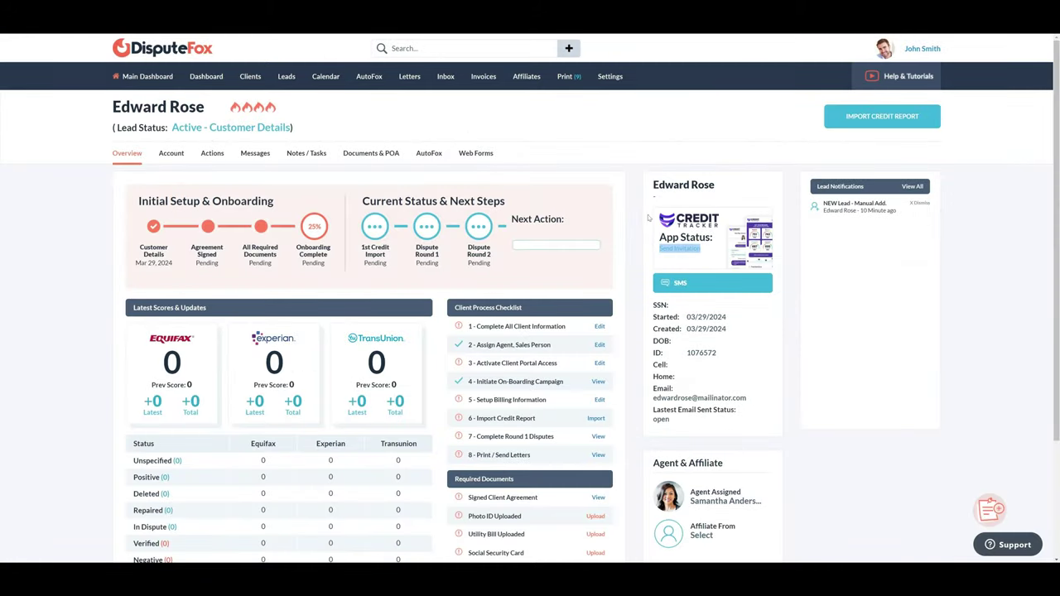
Send the lead the app invitation using the Mobile App email template, and read the delivered message in Mailinator
click(679, 253)
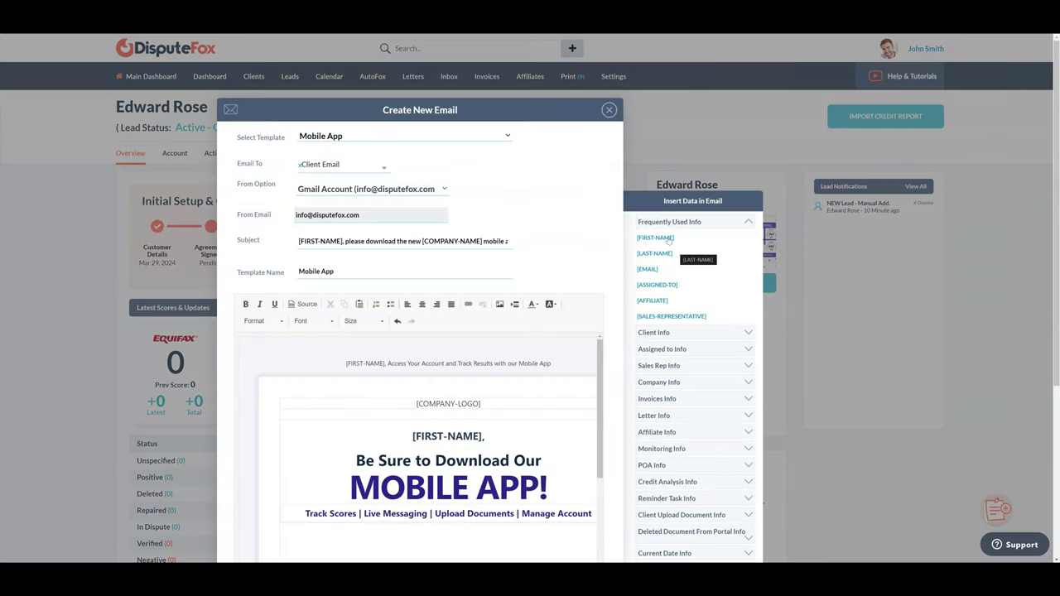
scroll(406, 319, down, 5)
scroll(406, 319, down, 10)
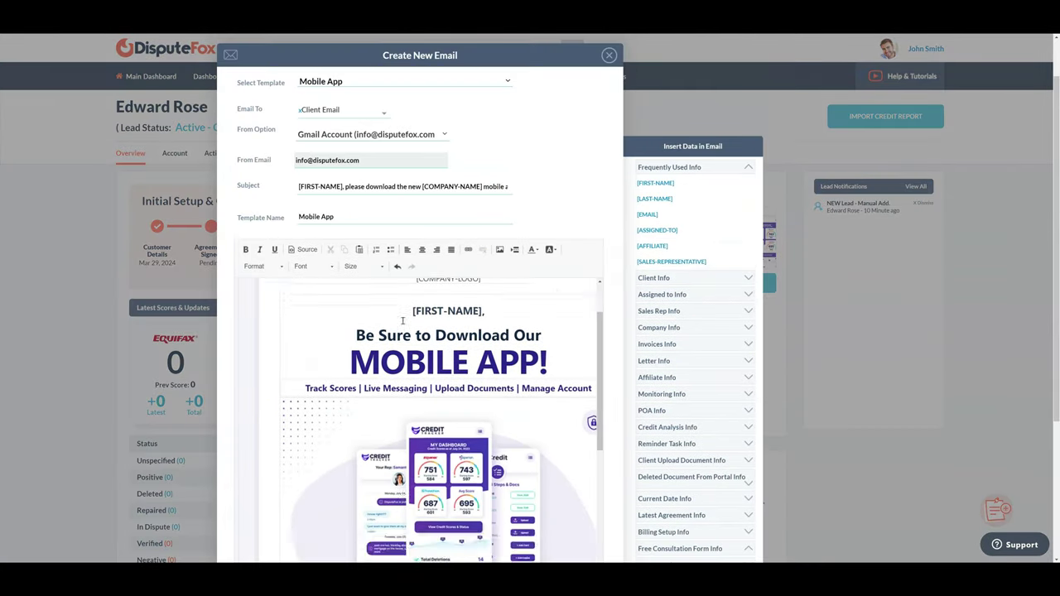
click(285, 501)
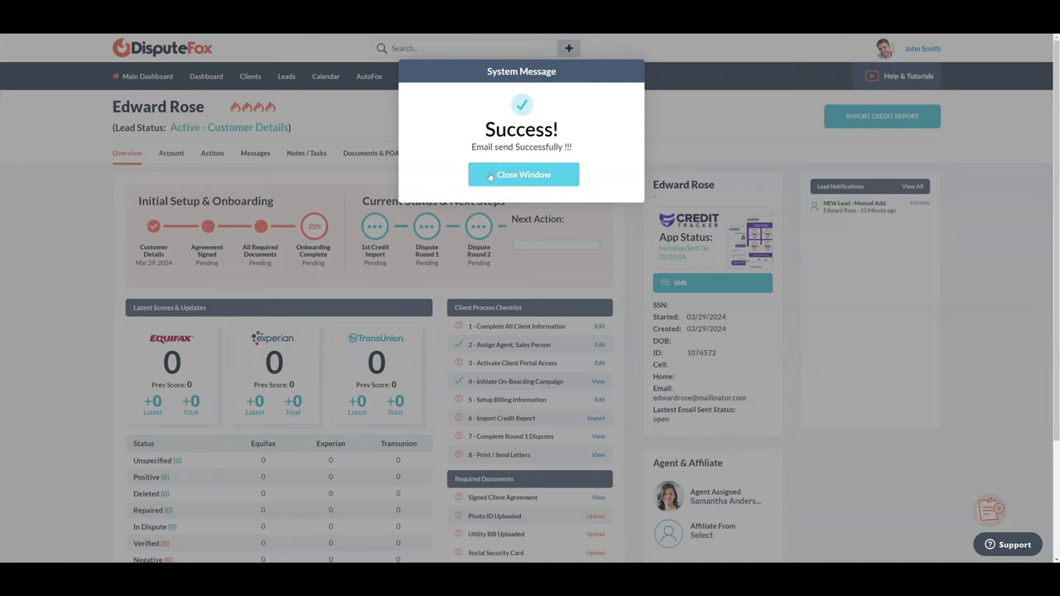
click(490, 175)
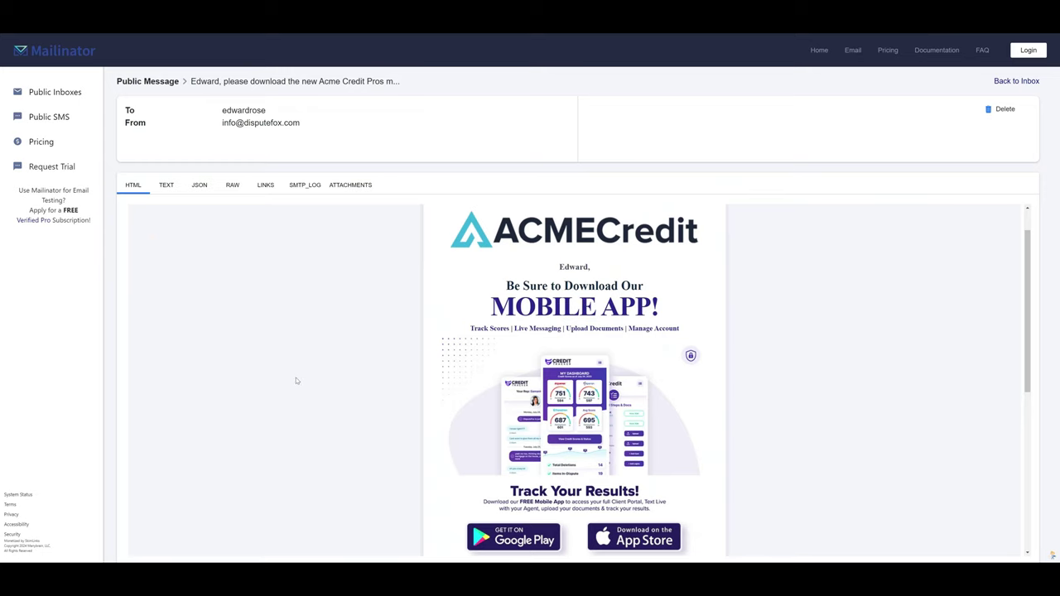
scroll(296, 381, down, 5)
scroll(300, 383, up, 8)
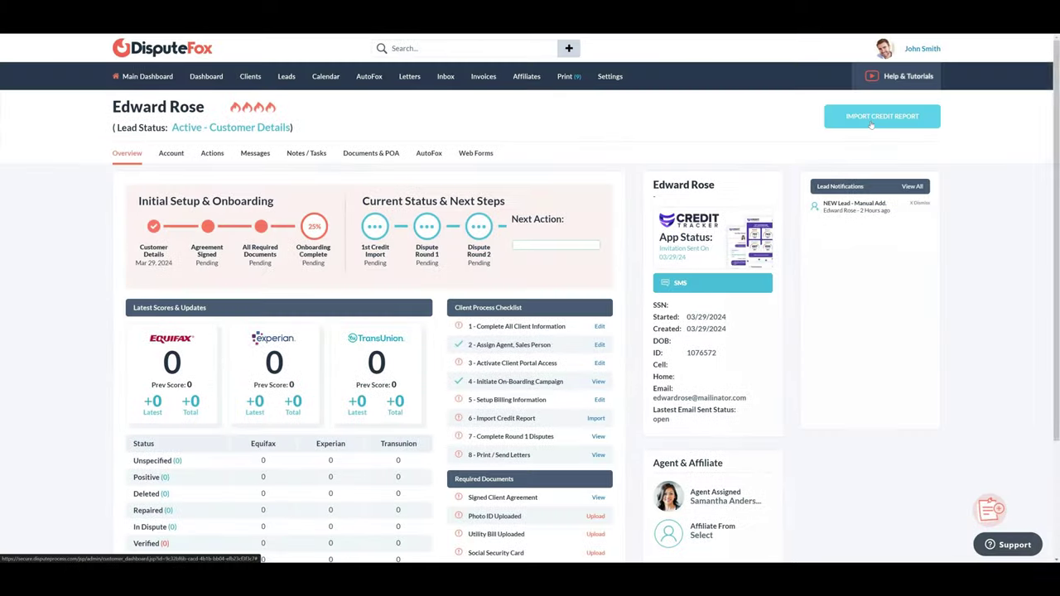
Examine the monitoring agency choices in the lead's credit report import form, then dismiss the form without importing
click(872, 124)
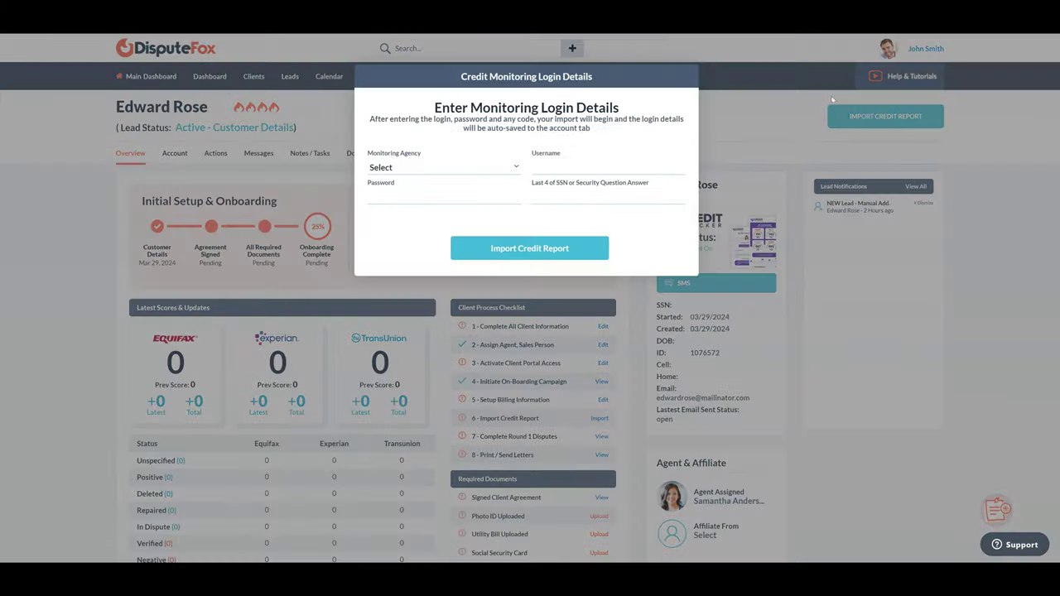
click(447, 167)
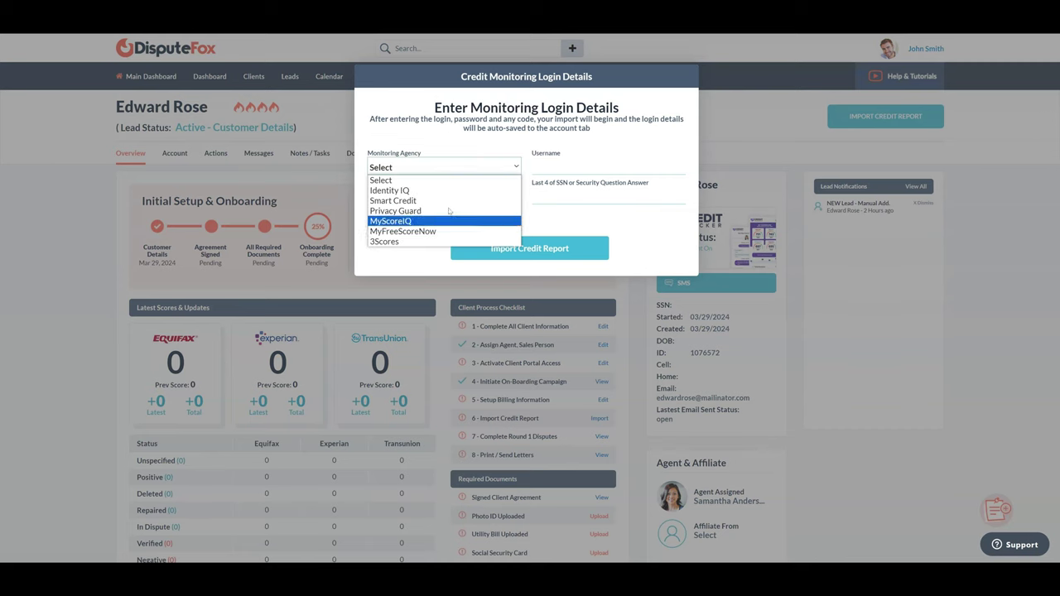
click(458, 171)
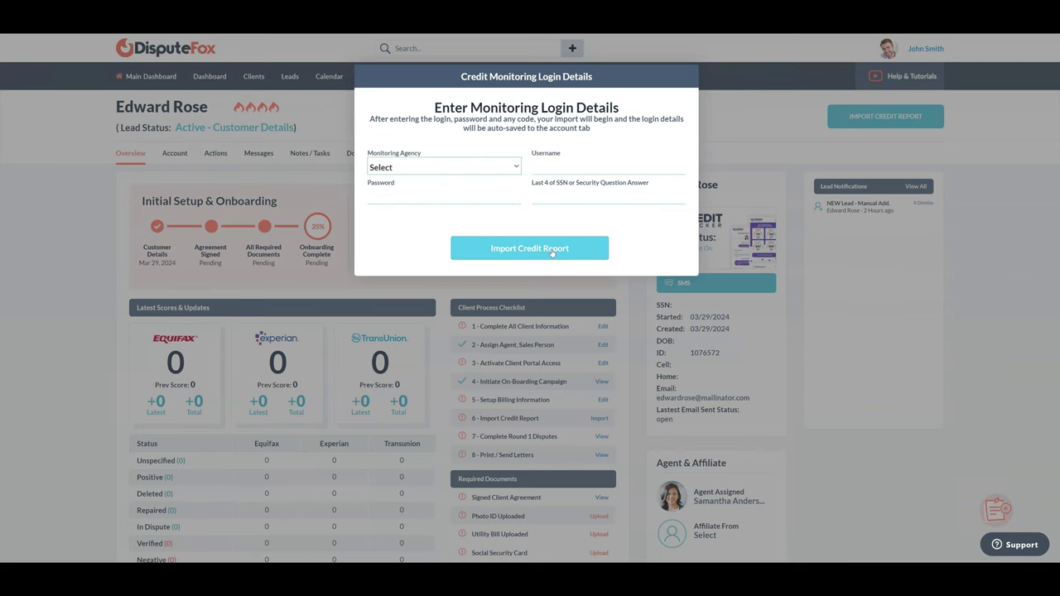
click(717, 166)
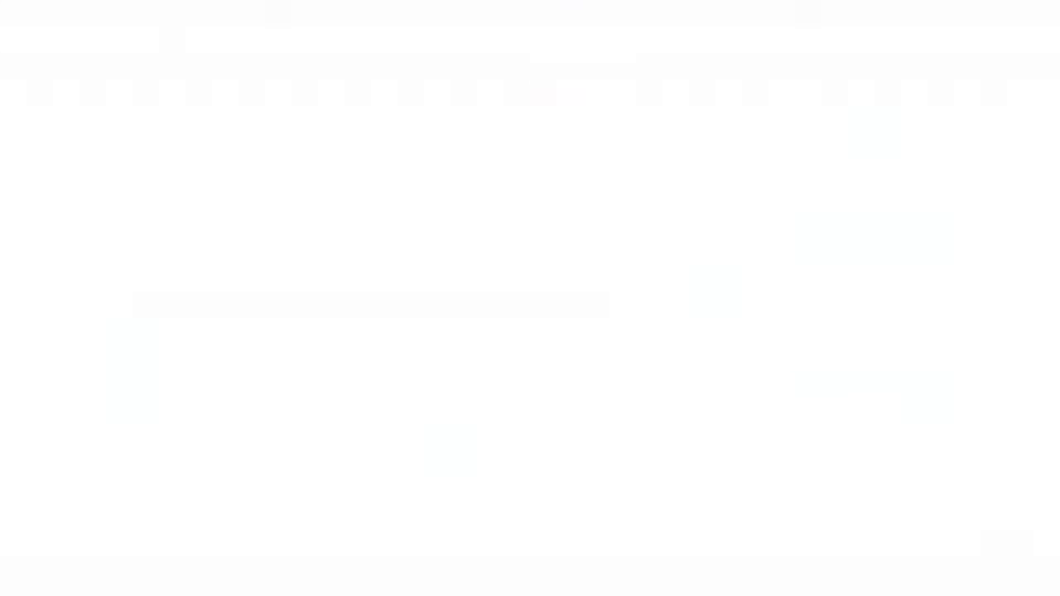
Locate the Credit Monitoring Login Info section in the lead's account details
click(171, 153)
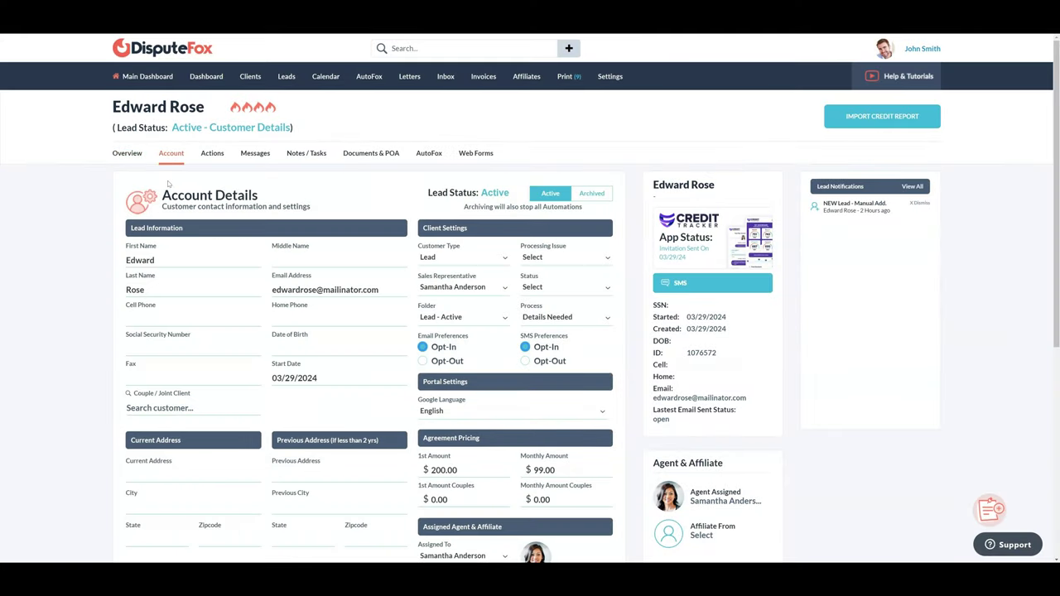
scroll(157, 282, down, 5)
triple_click(151, 372)
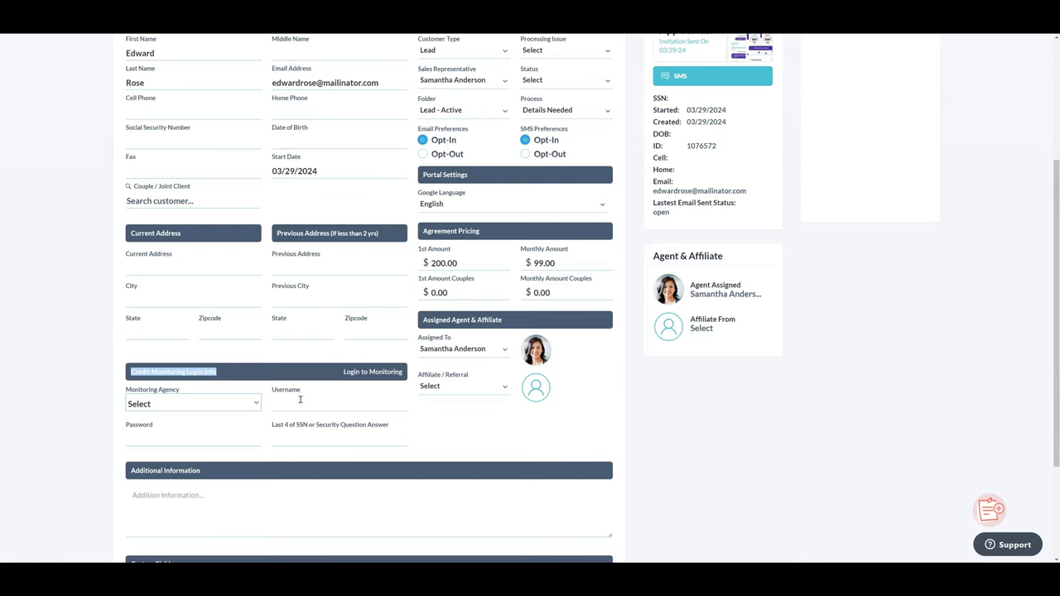
Examine the lead information, client settings, portal settings, agreement pricing and remaining sections of the lead's account details
scroll(297, 393, up, 5)
drag(129, 231, 238, 233)
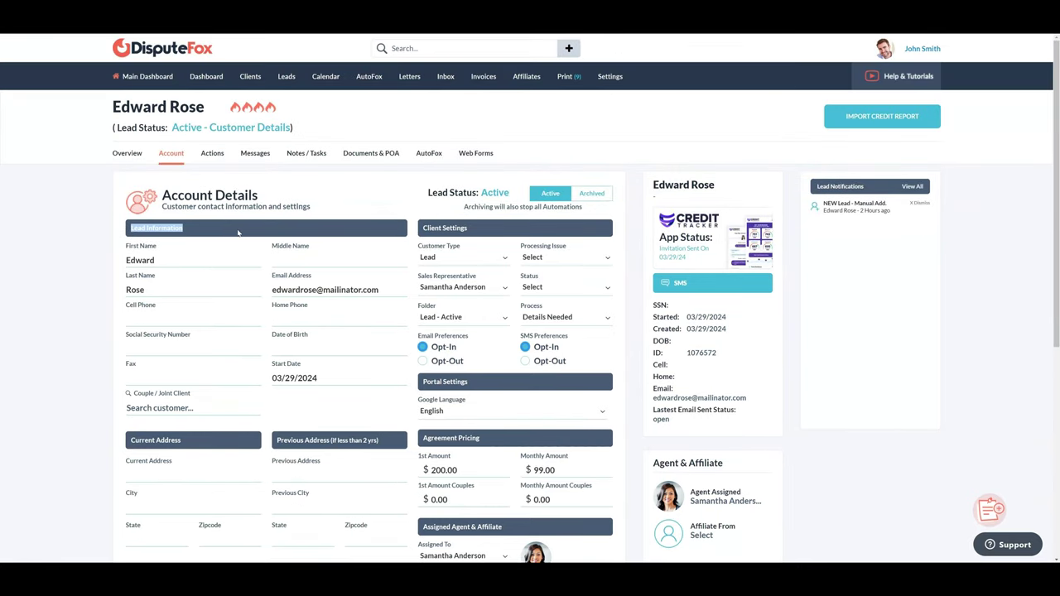
drag(471, 232, 424, 232)
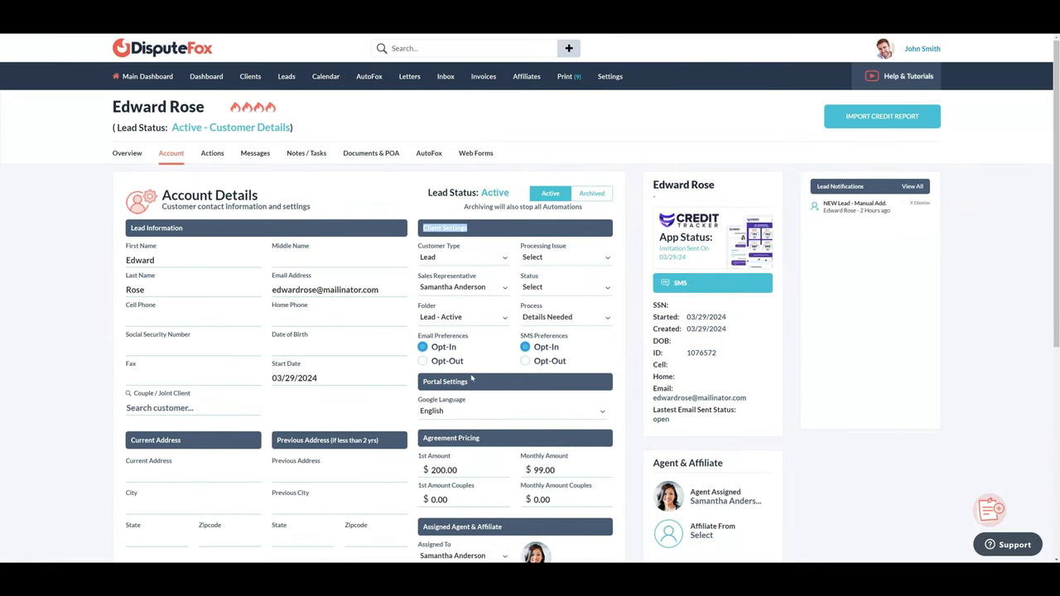
drag(471, 378, 420, 382)
scroll(388, 351, down, 3)
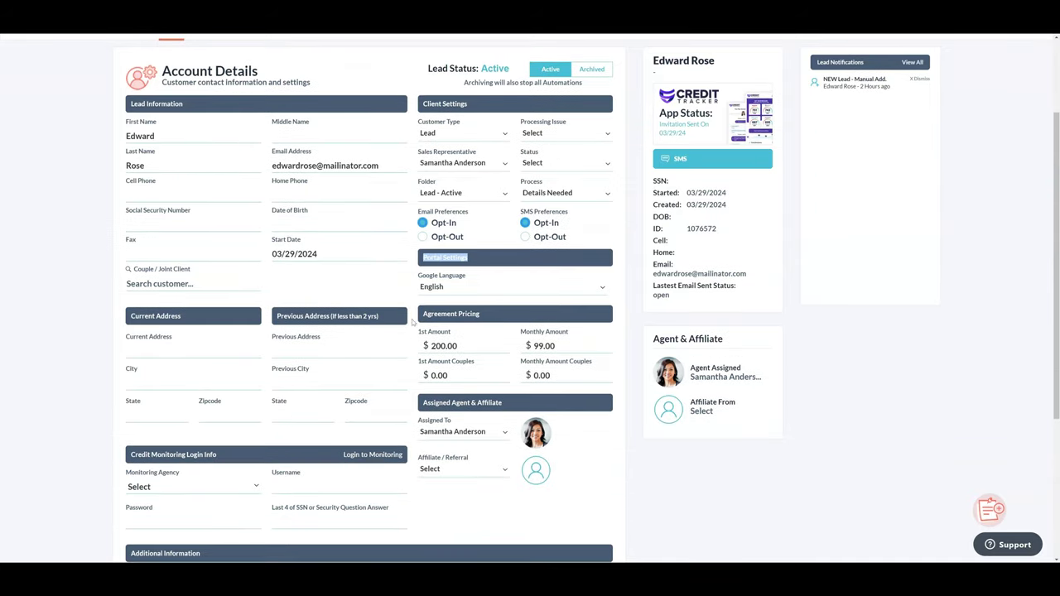
drag(419, 316, 522, 319)
click(522, 320)
scroll(463, 380, down, 4)
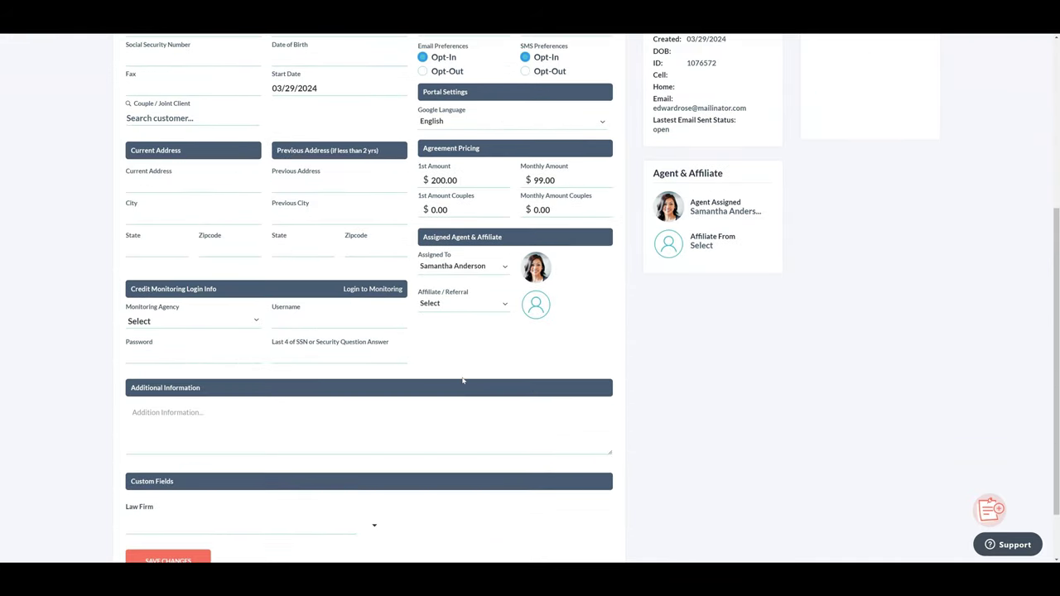
scroll(463, 380, down, 2)
scroll(463, 378, up, 9)
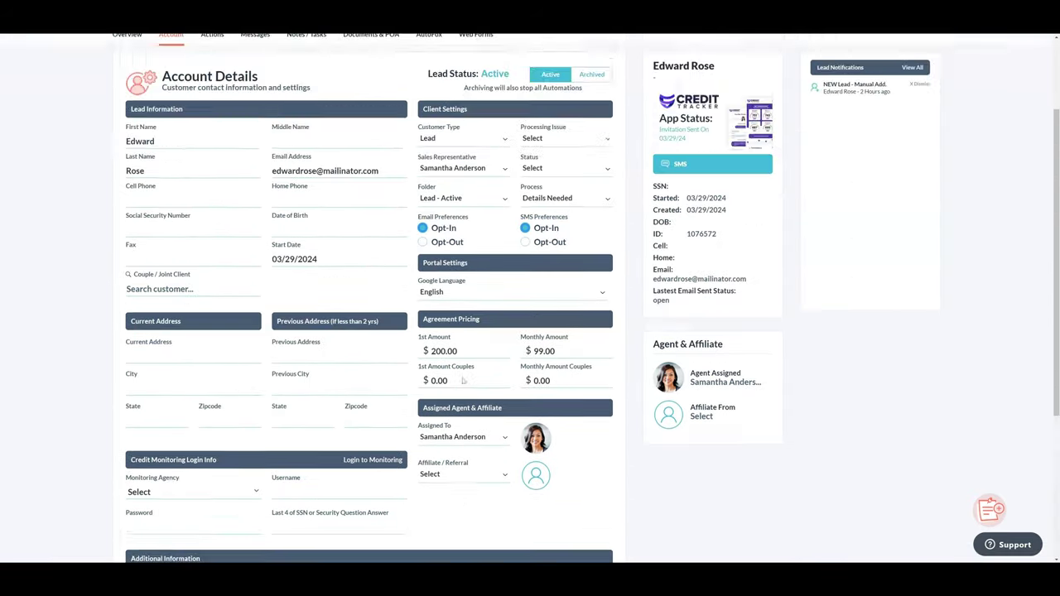
scroll(463, 381, down, 9)
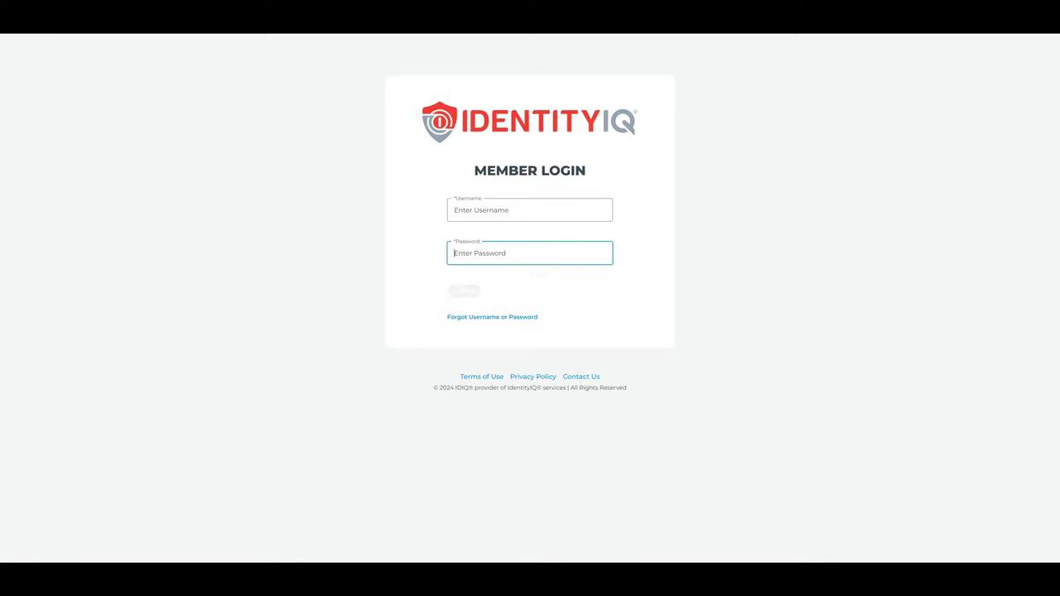
click(98, 481)
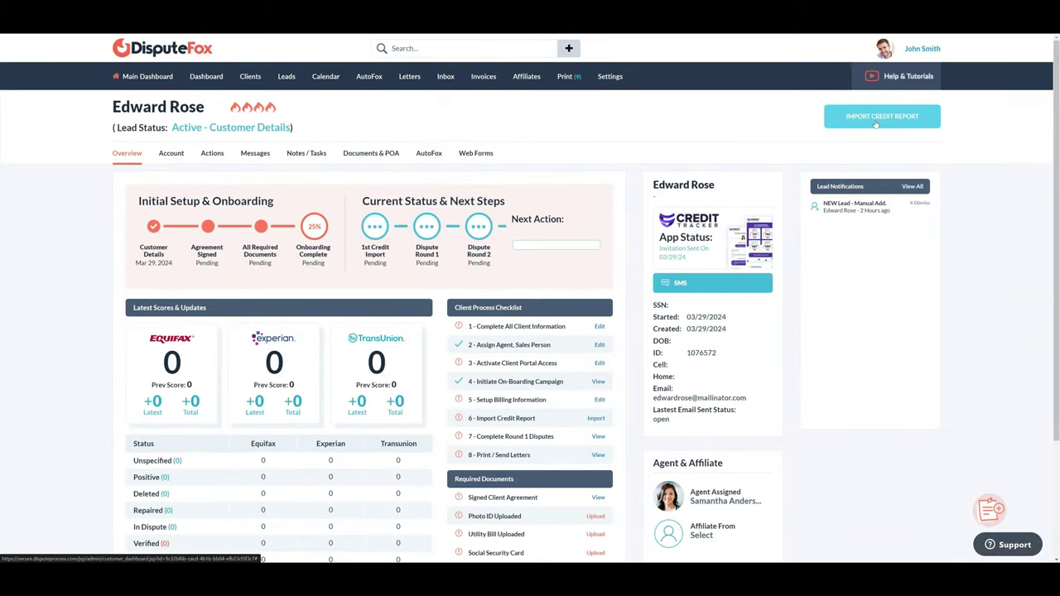
Import the lead's credit report and examine the preview's analysis section, credit summary, credit inquiries and accounts
click(876, 124)
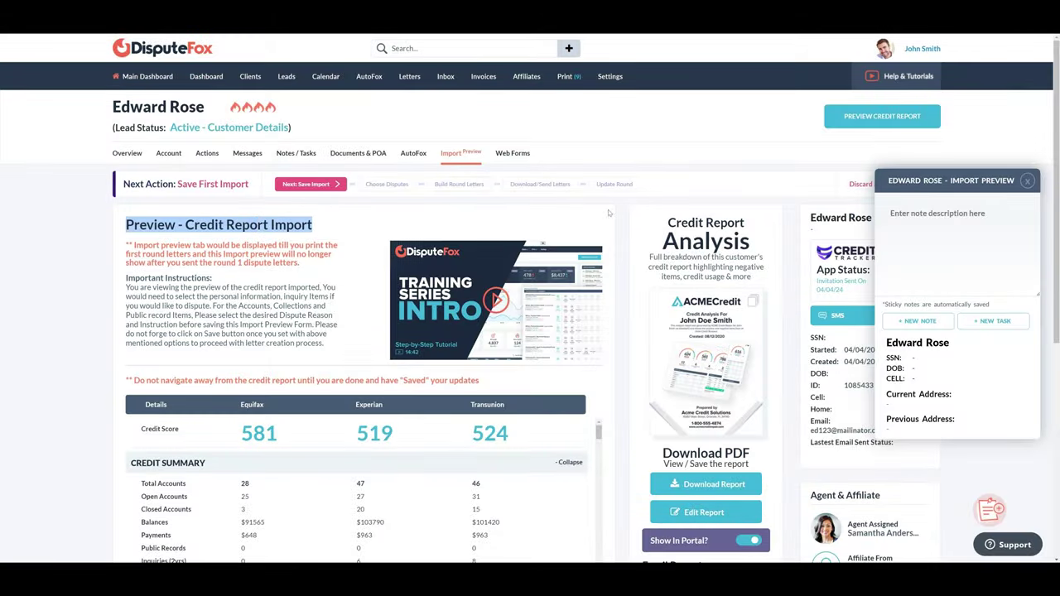
drag(667, 222, 750, 251)
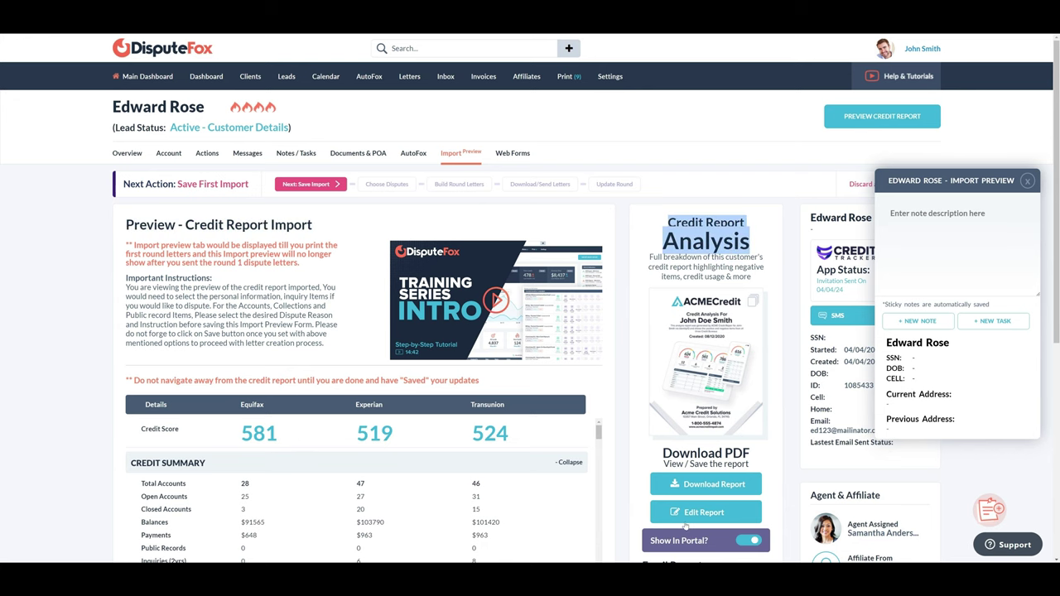
scroll(706, 403, down, 1)
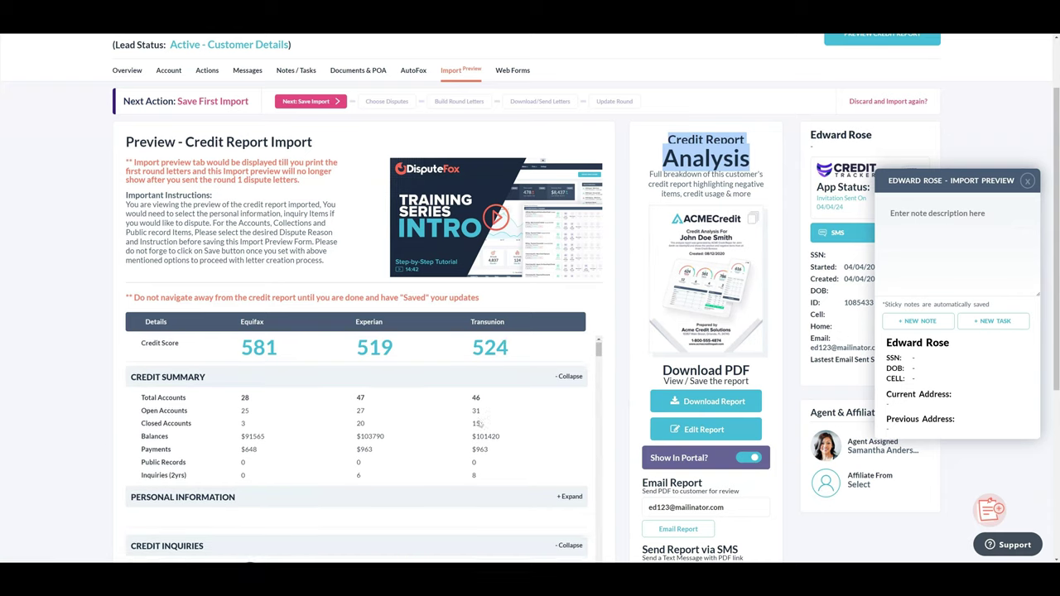
scroll(212, 325, down, 2)
scroll(334, 307, down, 10)
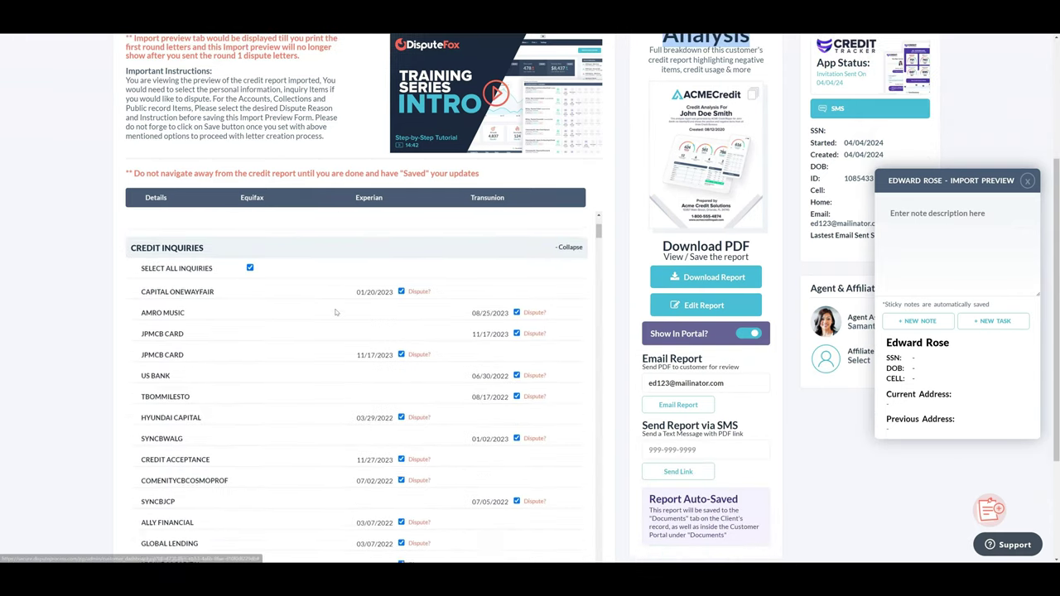
scroll(335, 312, down, 10)
scroll(335, 312, down, 10)
scroll(336, 312, up, 20)
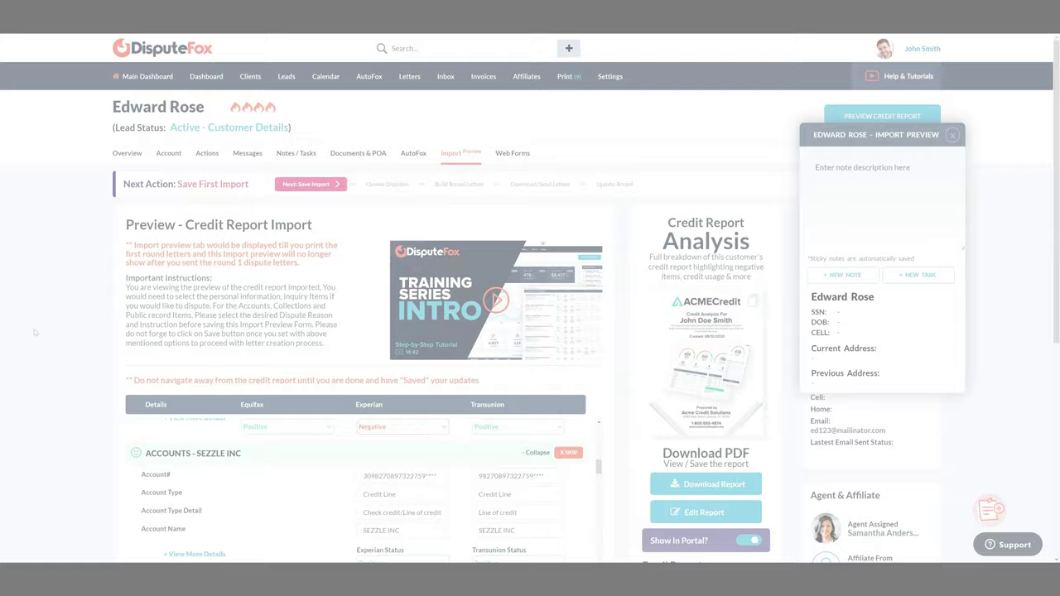
Examine the Dispute Reason choices for the negative CB INDIGOCCI account, leaving the reason unselected
scroll(33, 329, down, 5)
scroll(200, 241, down, 4)
scroll(232, 237, down, 1)
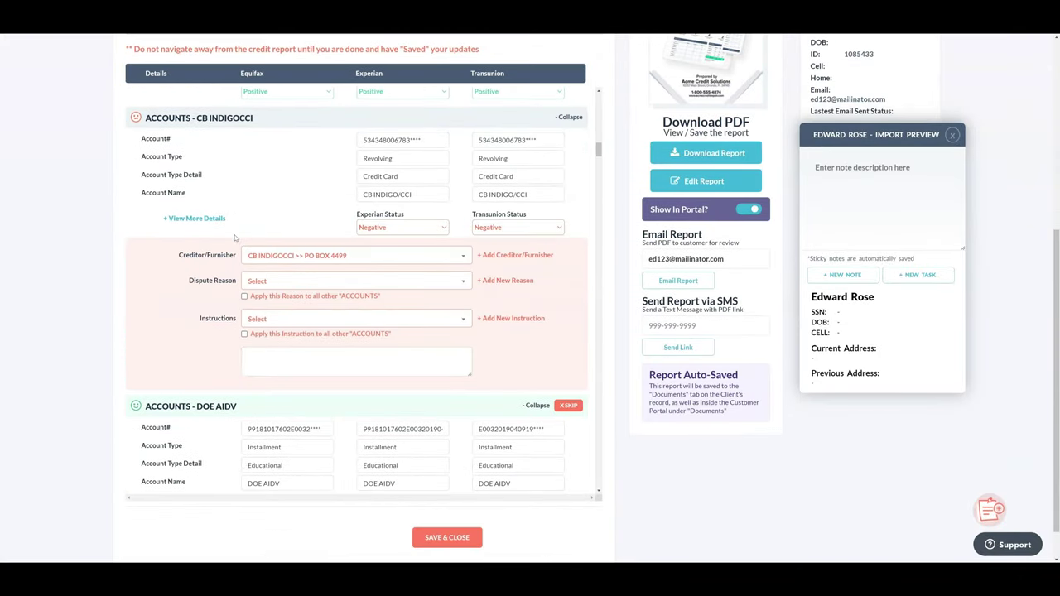
click(453, 286)
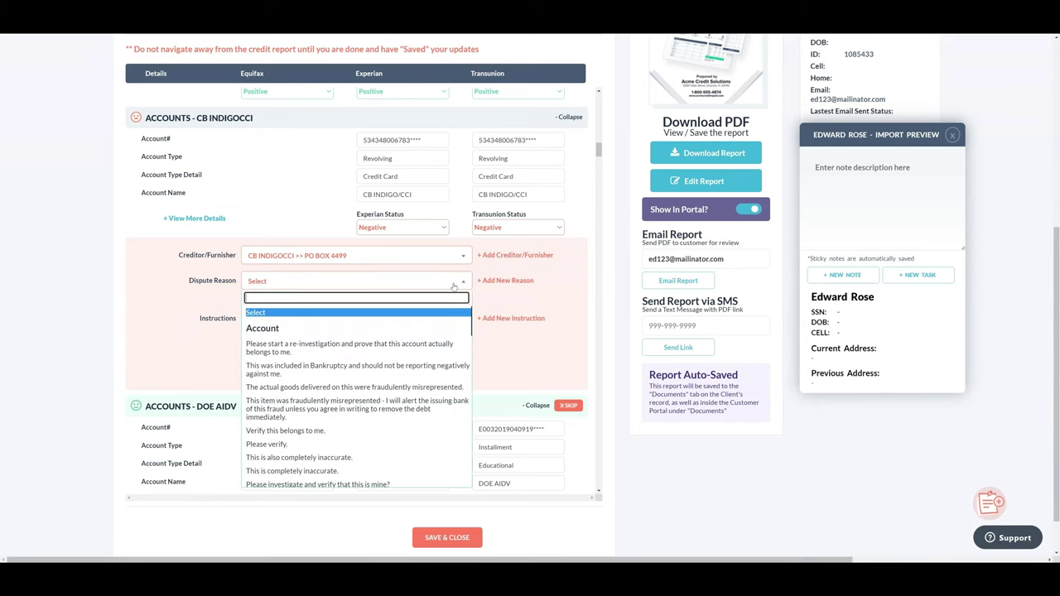
scroll(348, 370, down, 3)
scroll(365, 356, up, 3)
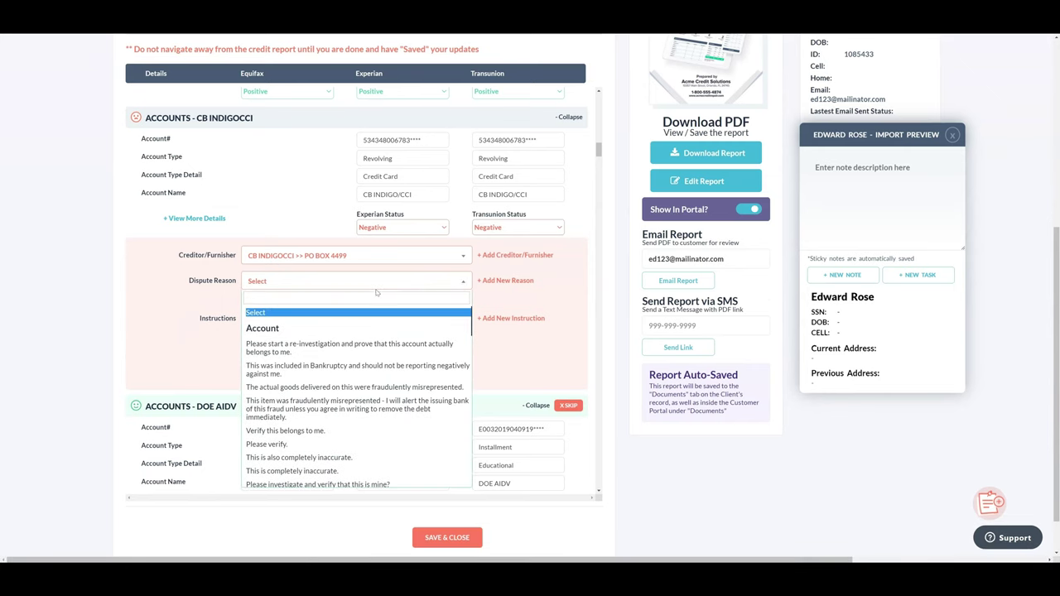
click(377, 290)
Examine the Instructions and Experian Status choices for the CB INDIGOCCI account without changing either one
click(361, 318)
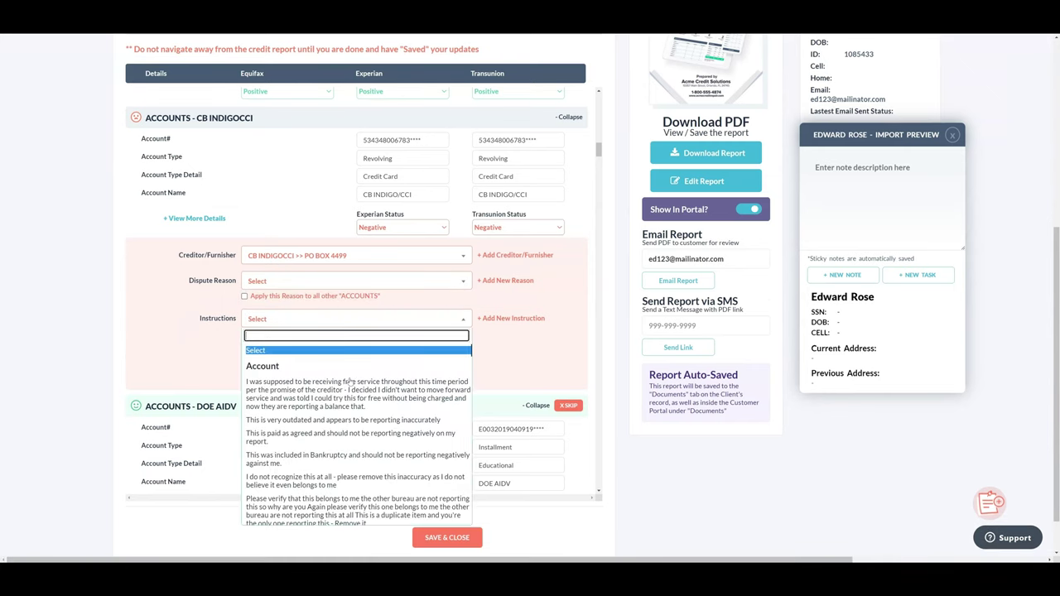
scroll(350, 383, down, 3)
scroll(365, 364, up, 3)
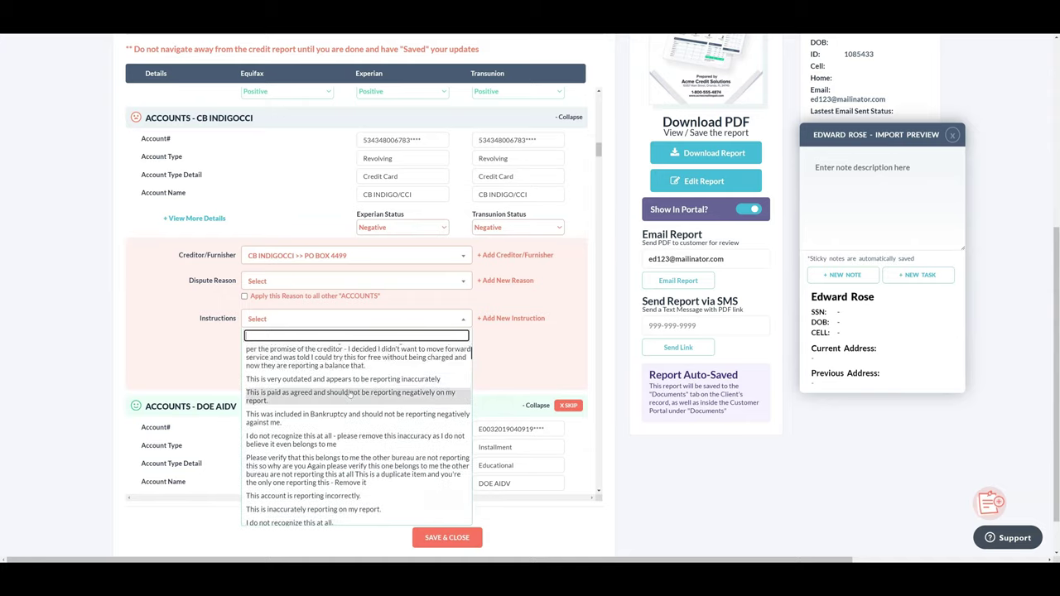
click(397, 318)
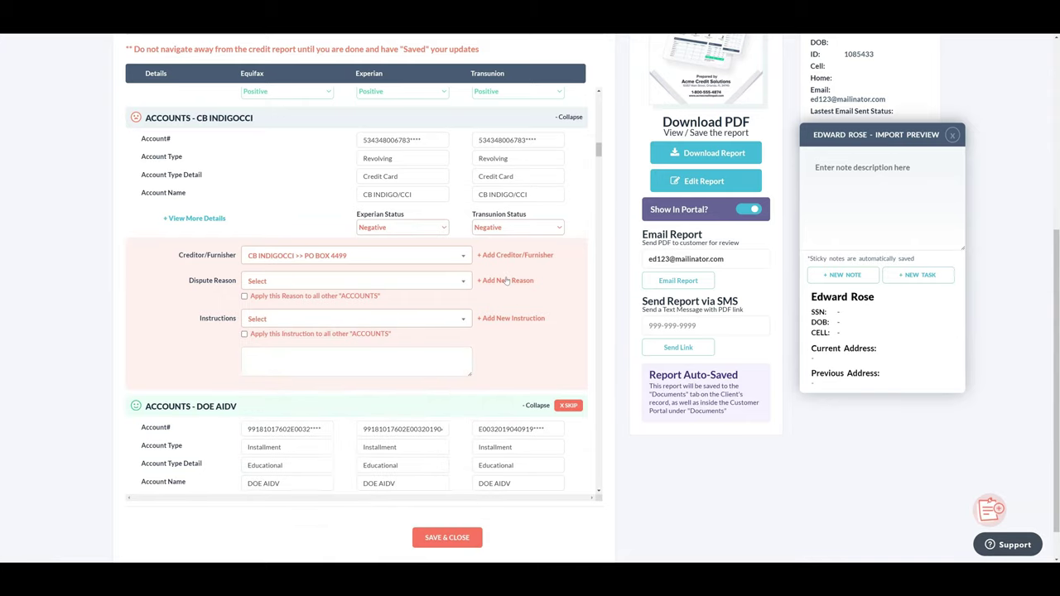
click(431, 228)
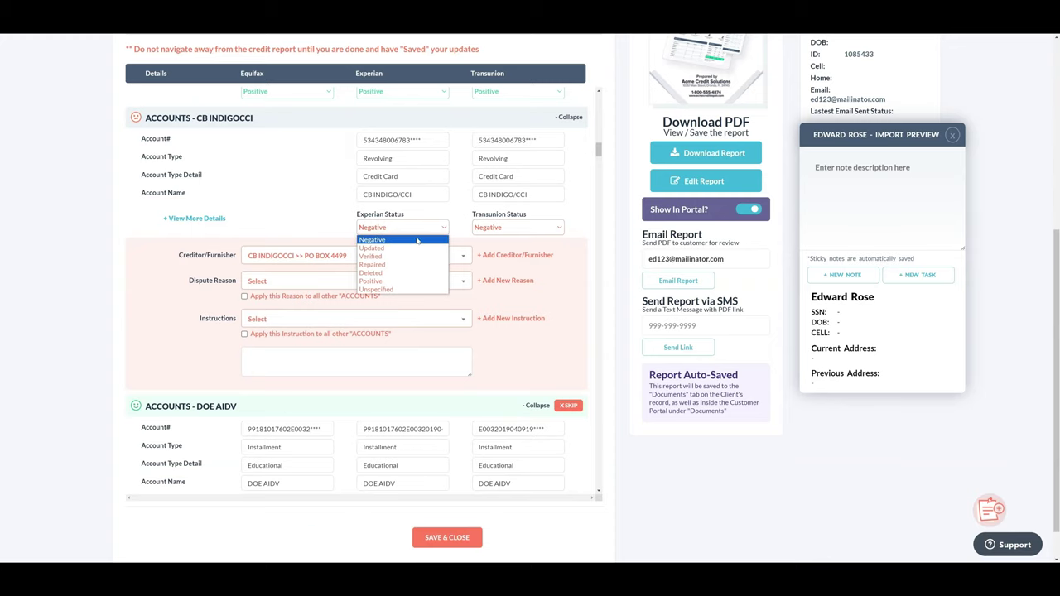
click(408, 228)
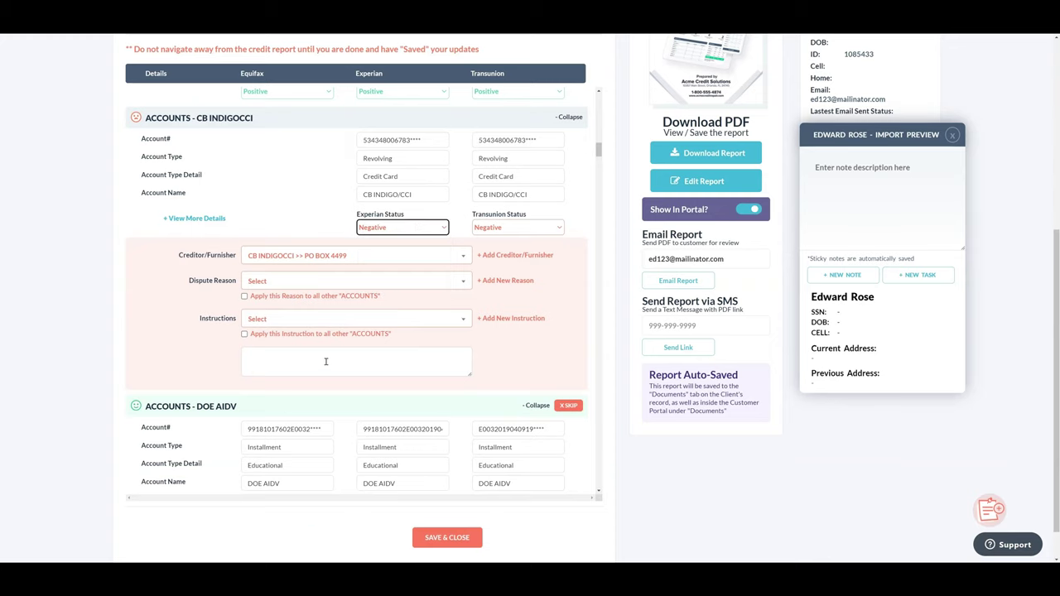
Shift the Import Preview sticky note slightly and place the text cursor in its note description
scroll(265, 373, down, 2)
scroll(263, 375, up, 4)
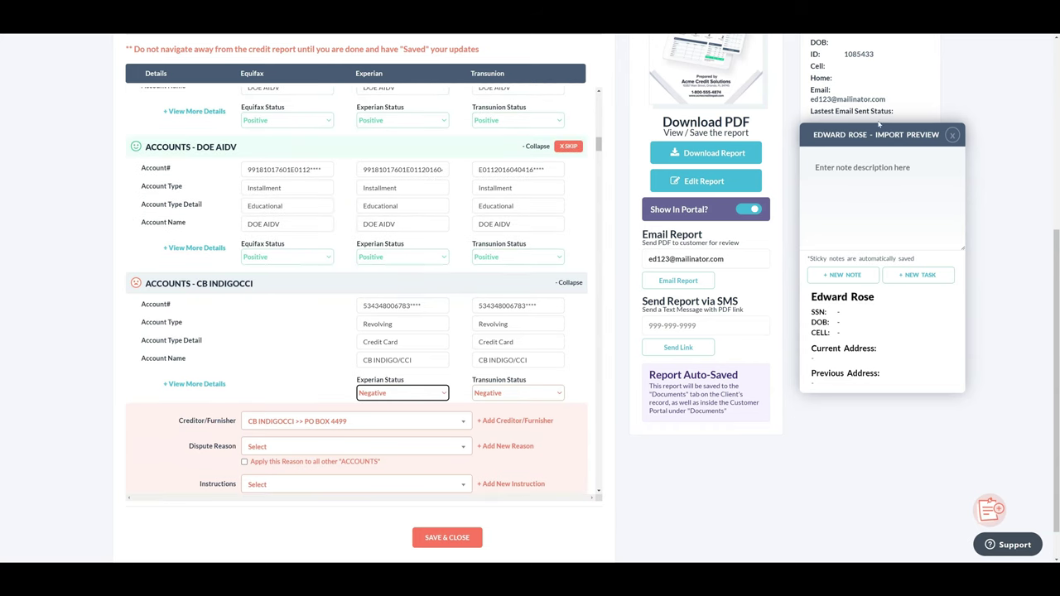
drag(872, 130, 860, 131)
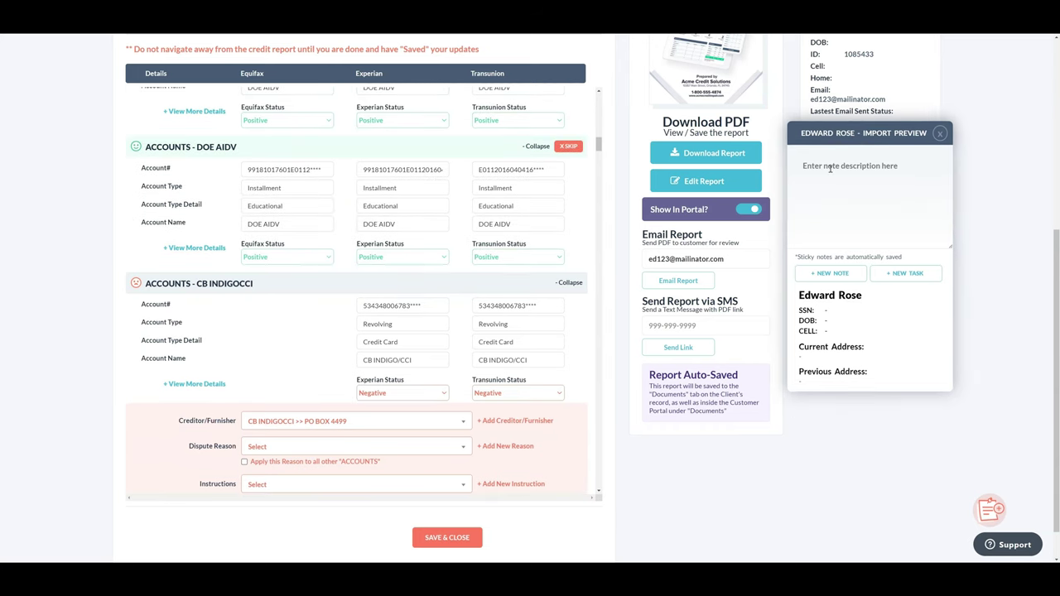
click(830, 168)
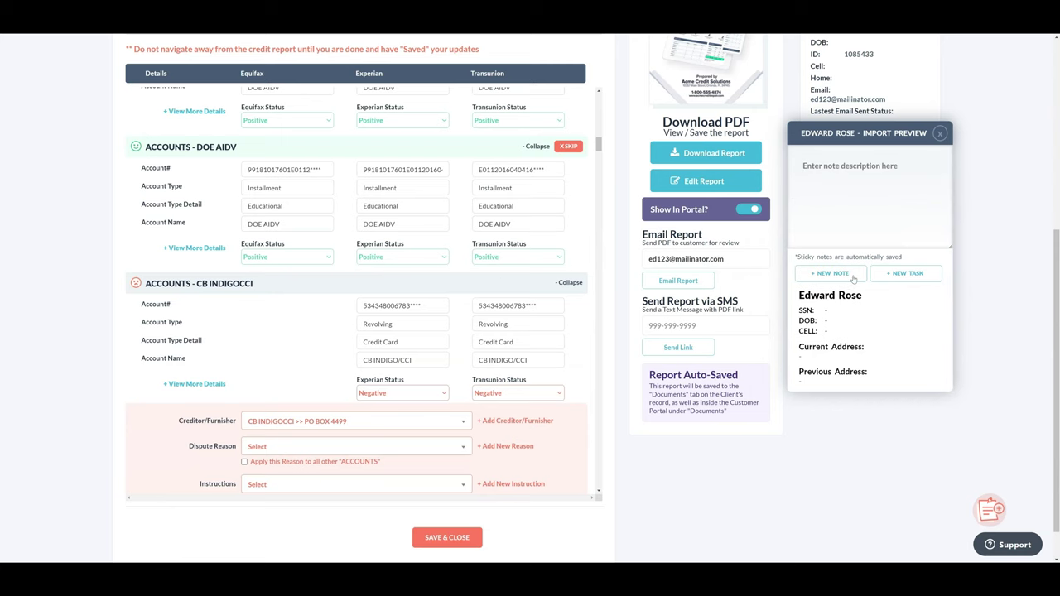
Save and close the credit report import preview below the account list
scroll(217, 348, down, 3)
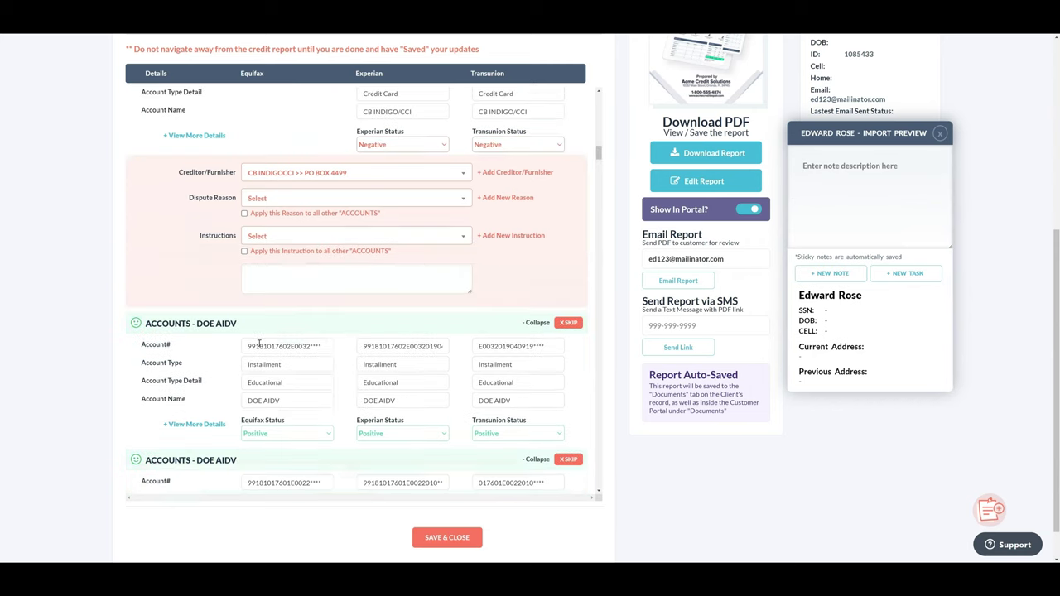
scroll(121, 349, down, 1)
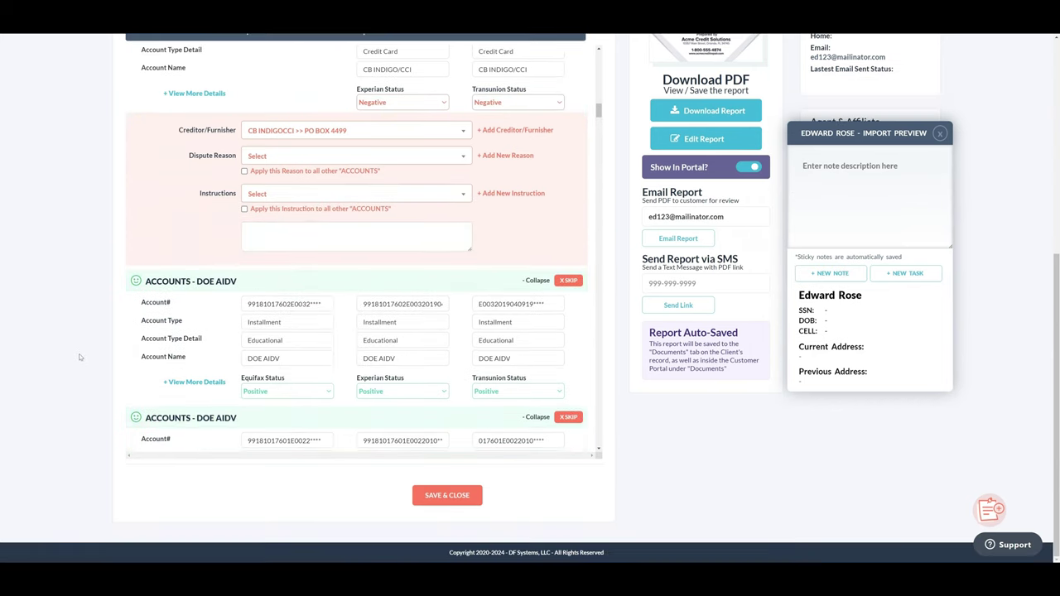
click(420, 496)
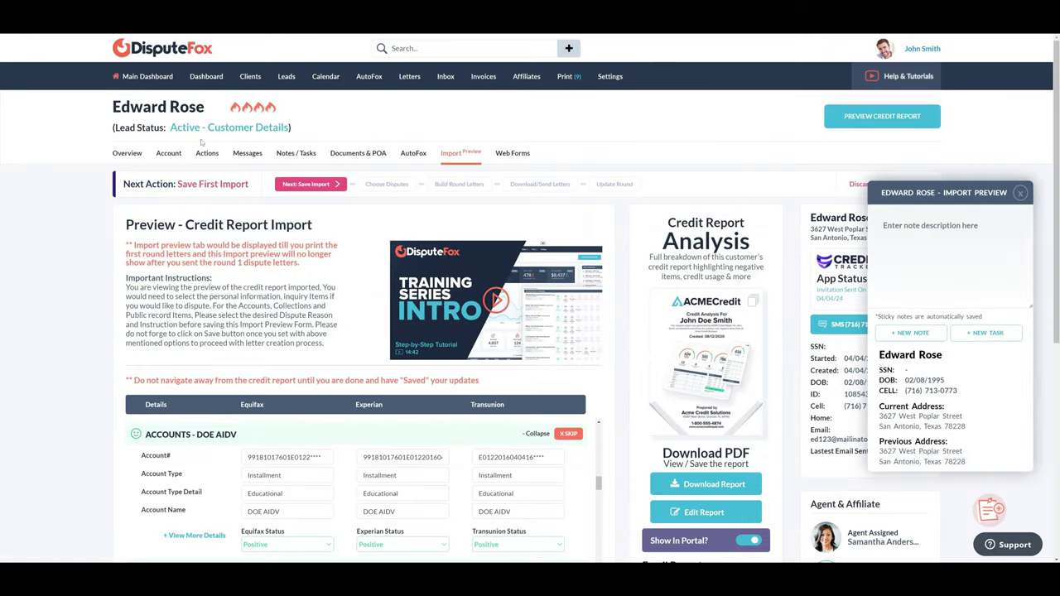
Open the lead's account details and review the contact, address and credit monitoring login sections
click(168, 153)
scroll(100, 339, down, 3)
scroll(97, 339, down, 3)
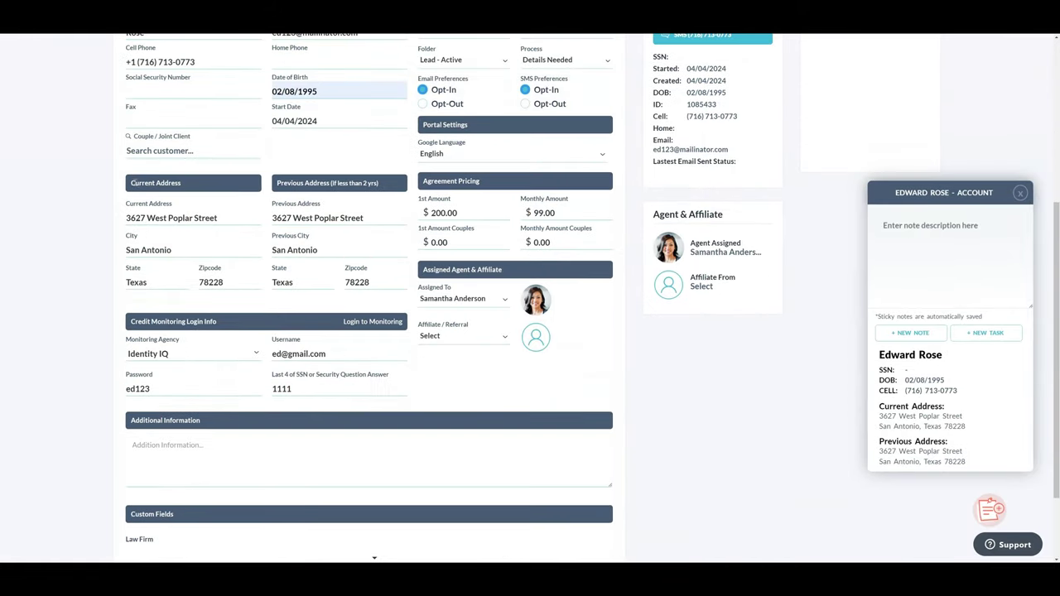
triple_click(152, 187)
scroll(255, 190, up, 4)
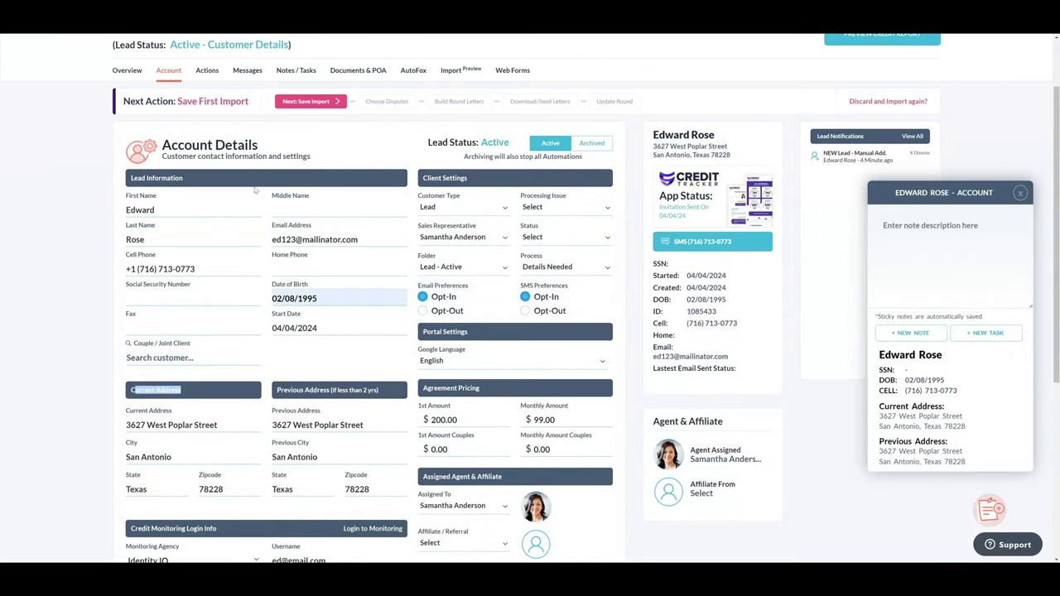
Convert the lead to a client by setting Customer Type to Client and Folder to Client - Active
click(464, 206)
click(466, 236)
click(466, 267)
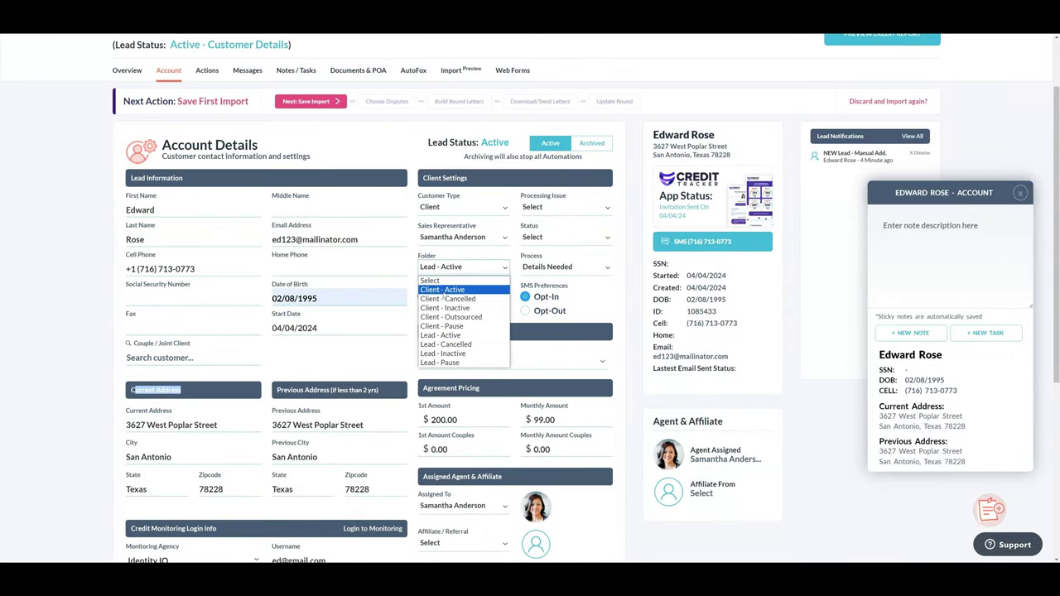
click(443, 297)
Check the available Sales Representative and Assigned To choices, keeping the current assignments
click(469, 239)
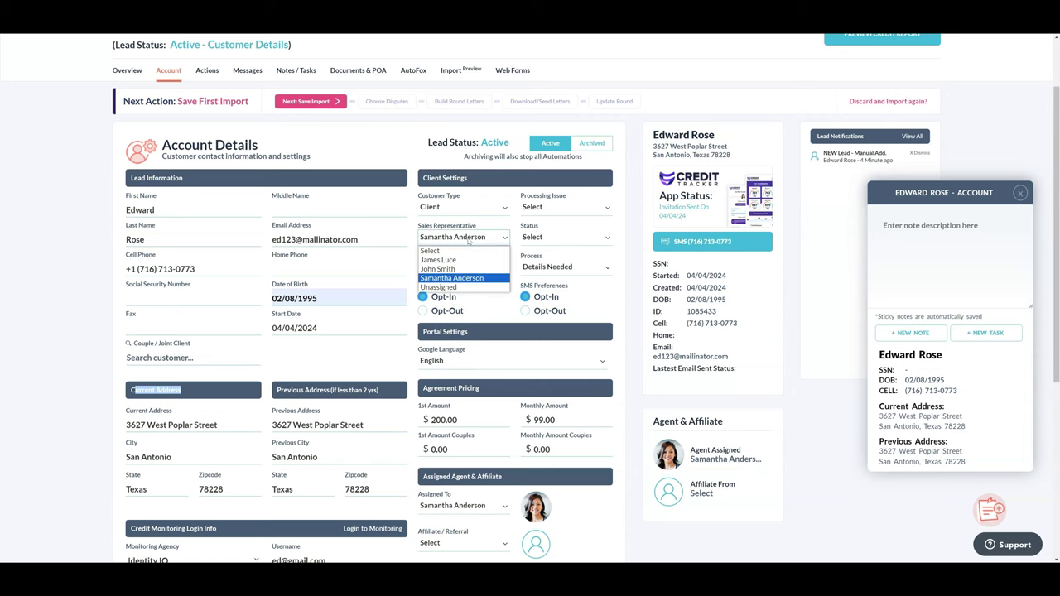
click(469, 240)
scroll(481, 315, down, 2)
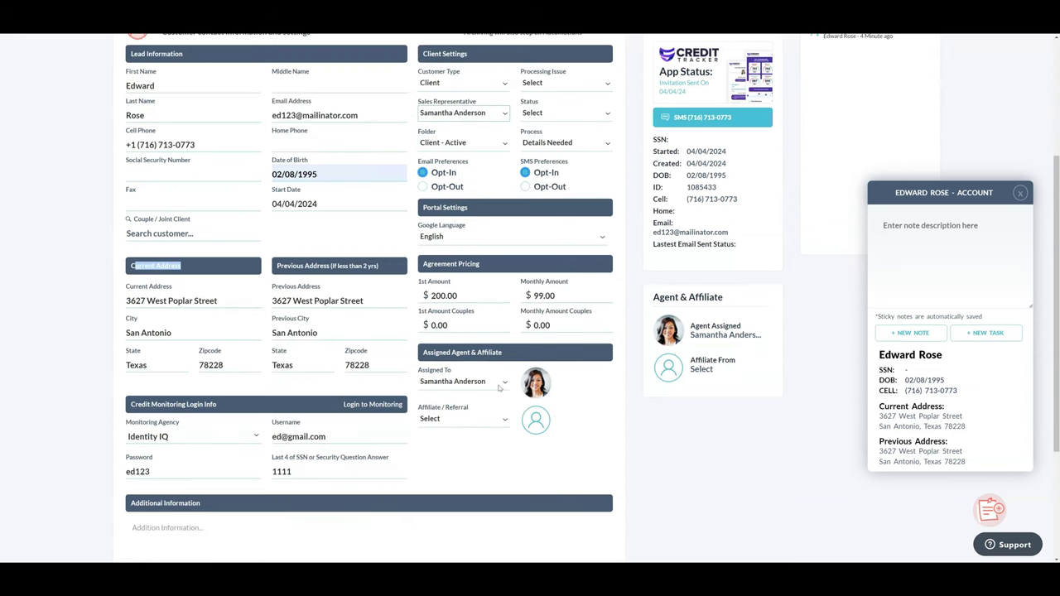
click(499, 387)
click(495, 387)
Save the changes to the account details
scroll(458, 365, up, 2)
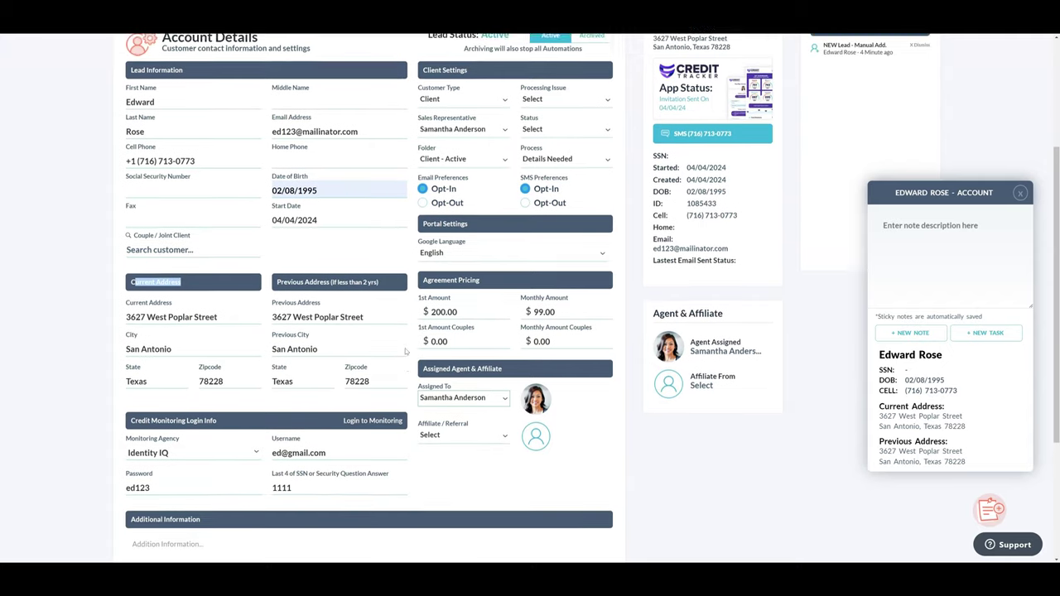
scroll(71, 422, down, 5)
click(165, 497)
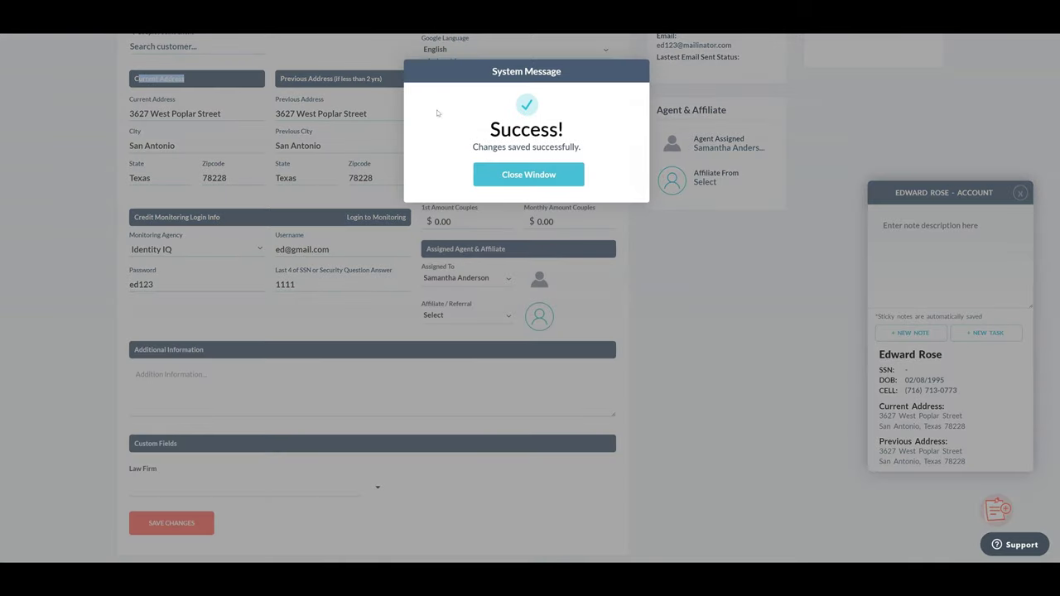